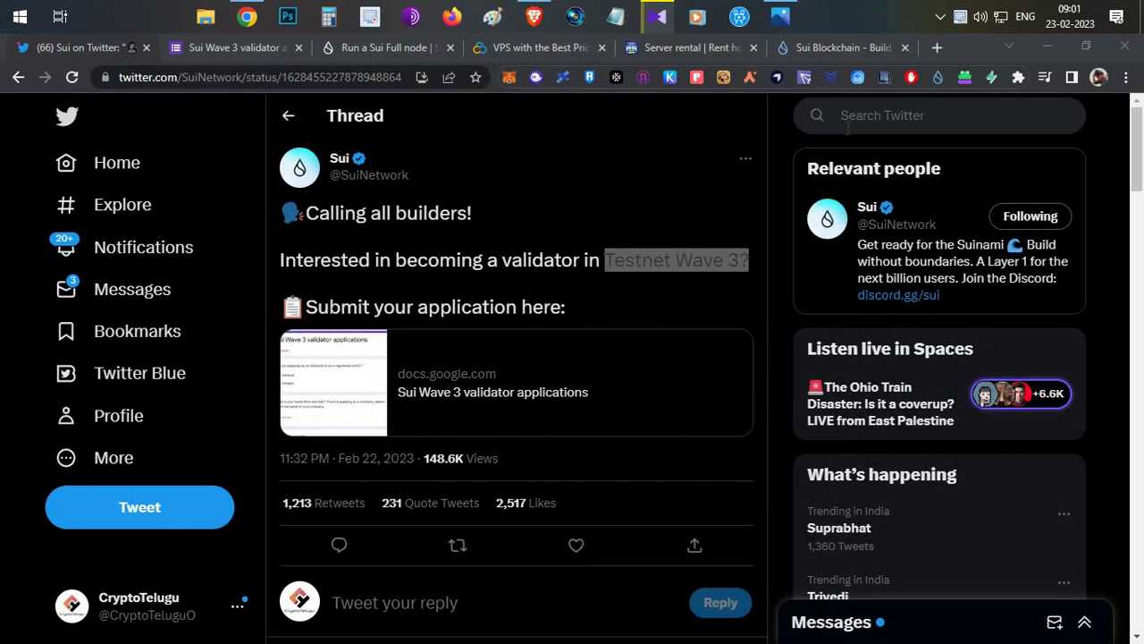
- Look over the Sui Wave 3 validator tweet and its Google Form, then bring up CryptoEnglish's YouTube channel in Brave
left_click(103, 57)
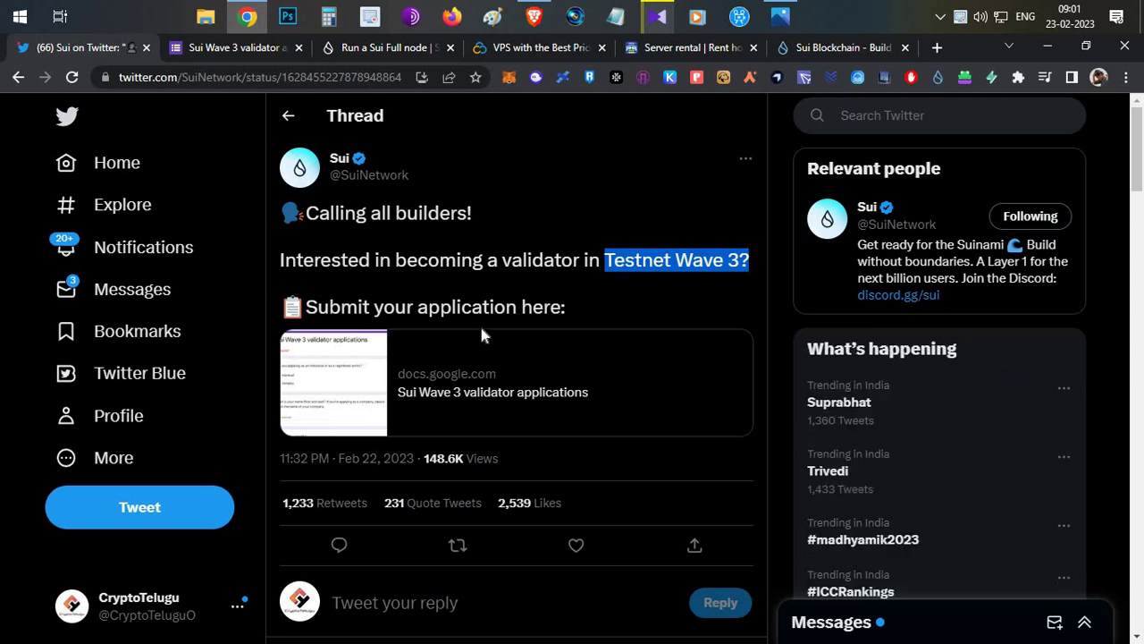
left_click(241, 57)
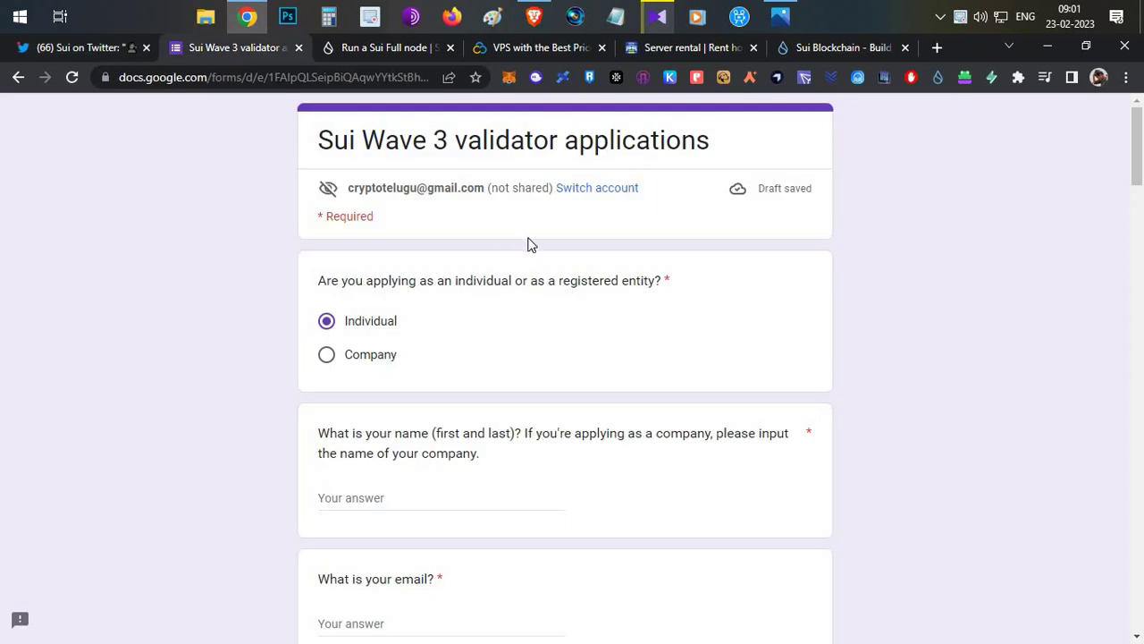
left_click(116, 49)
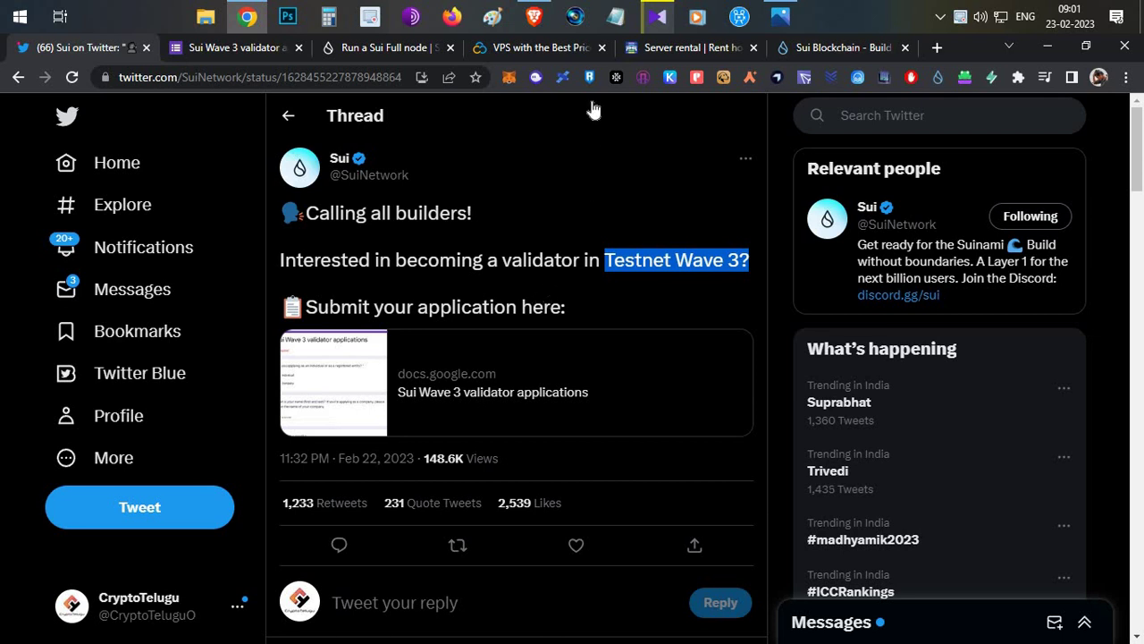
left_click(534, 16)
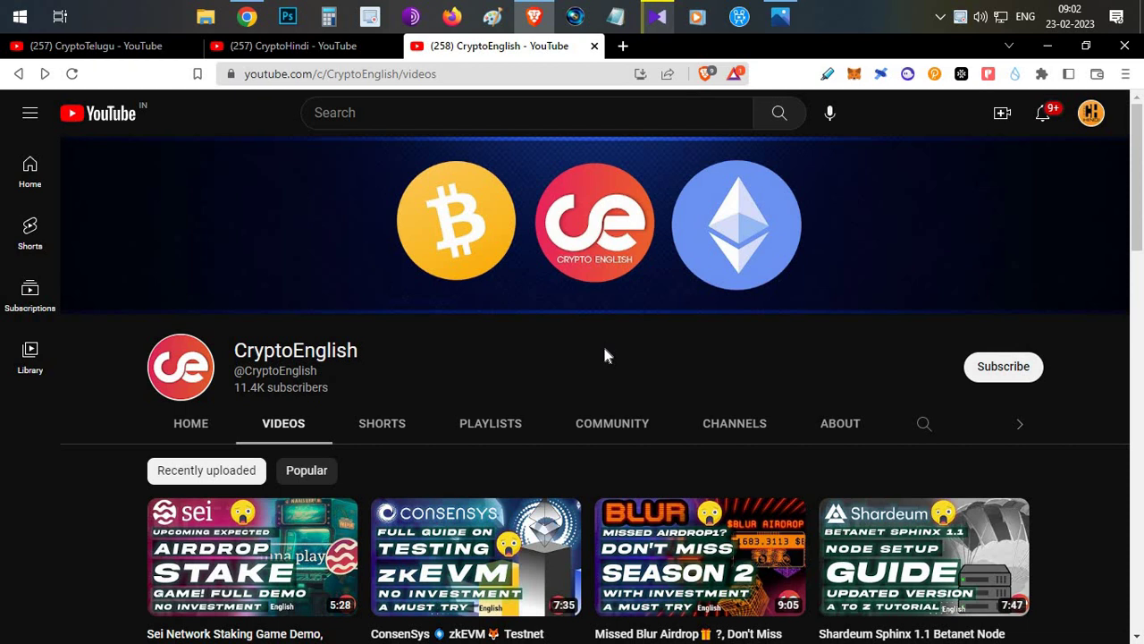
- Scroll through the CryptoEnglish Videos page, then go back to the Sui tweet thread in Chrome
scroll(601, 353, "down", 4)
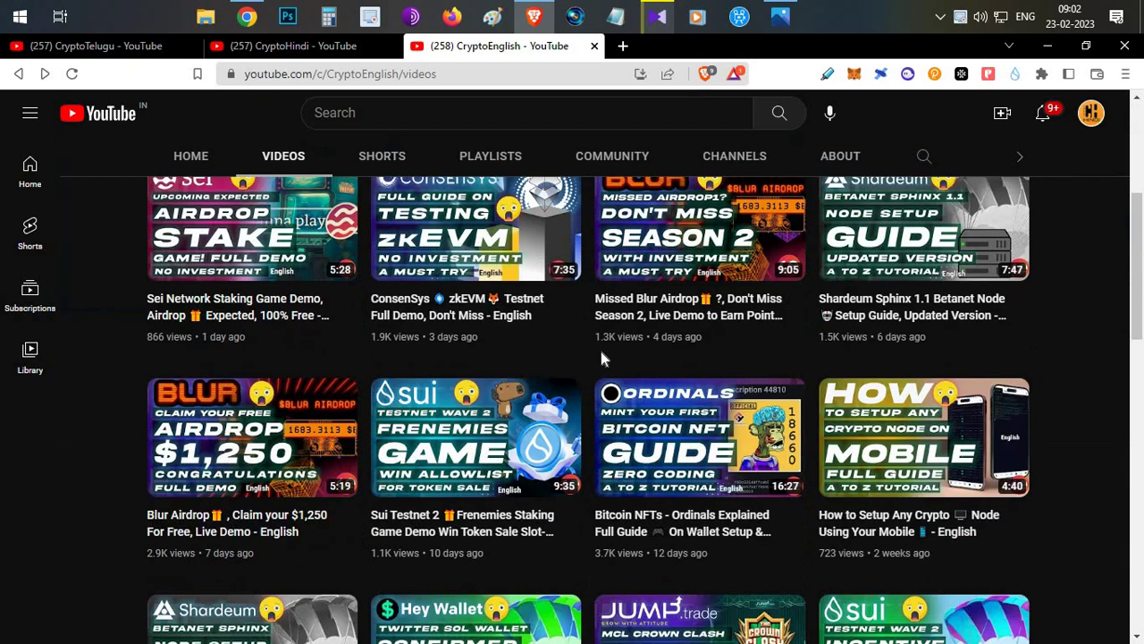
scroll(600, 351, "up", 4)
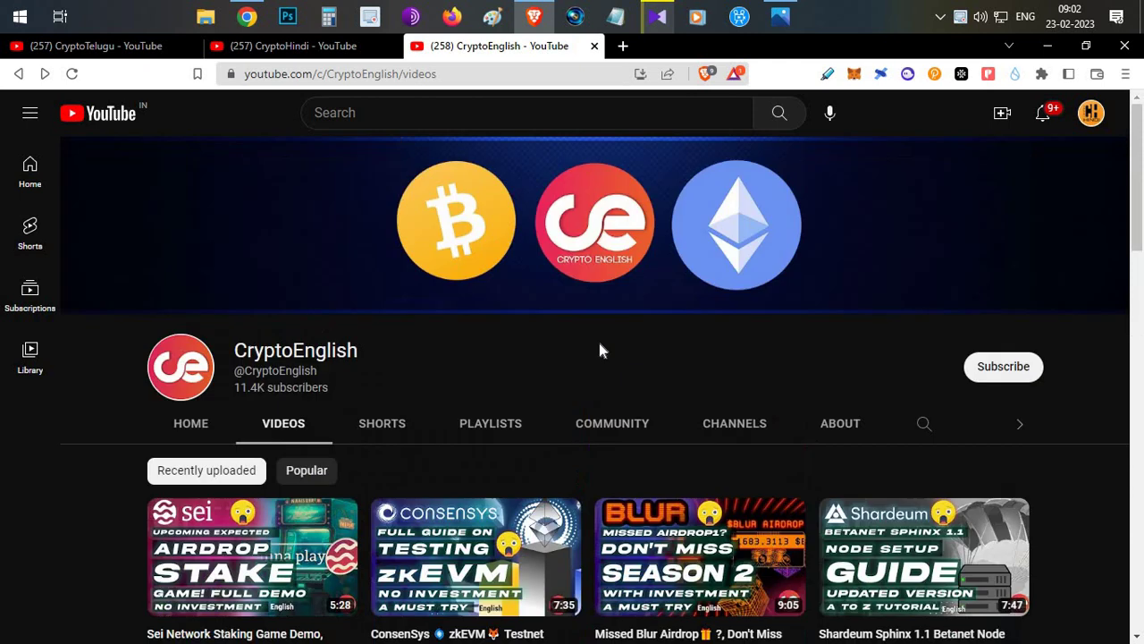
left_click(532, 15)
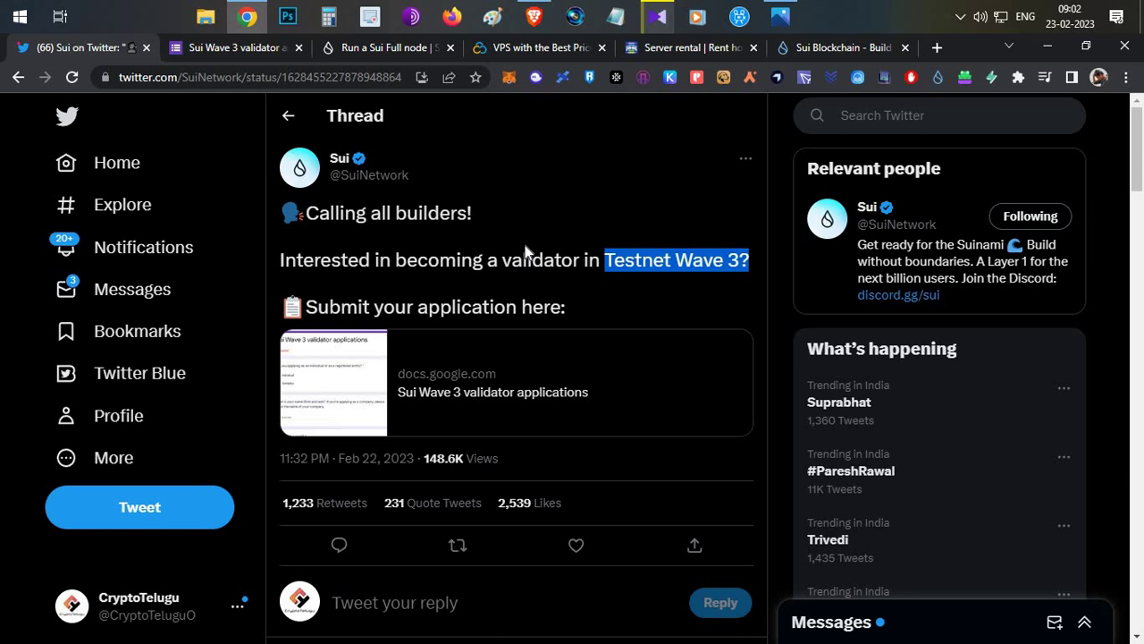
- Read the thread reply giving the Monday, February 27 validator application deadline
scroll(514, 251, "down", 3)
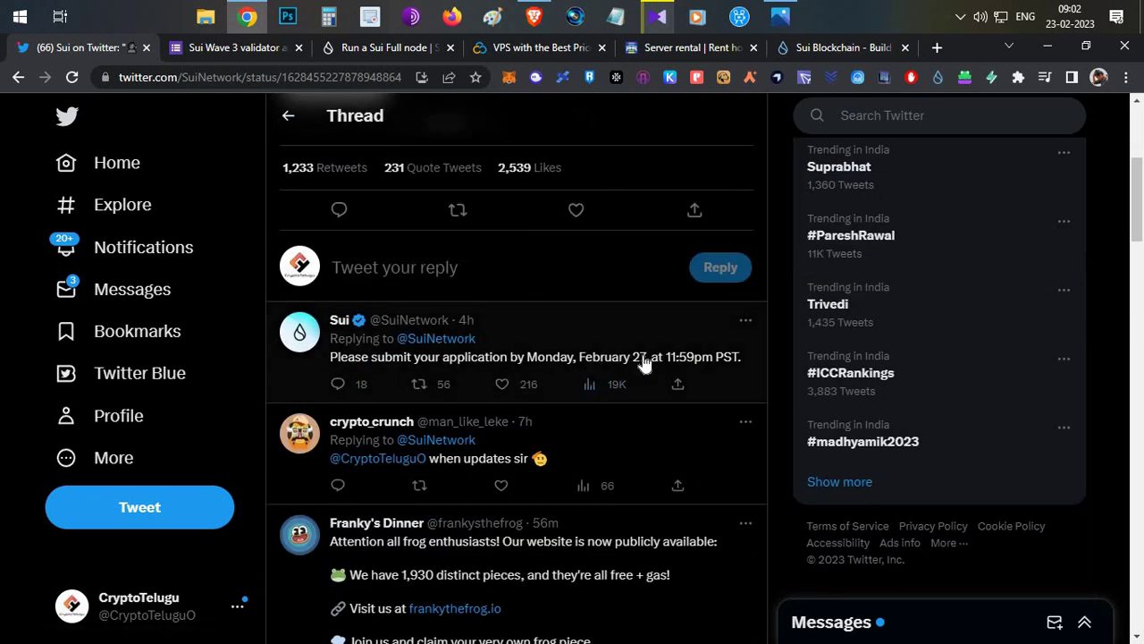
scroll(500, 340, "up", 3)
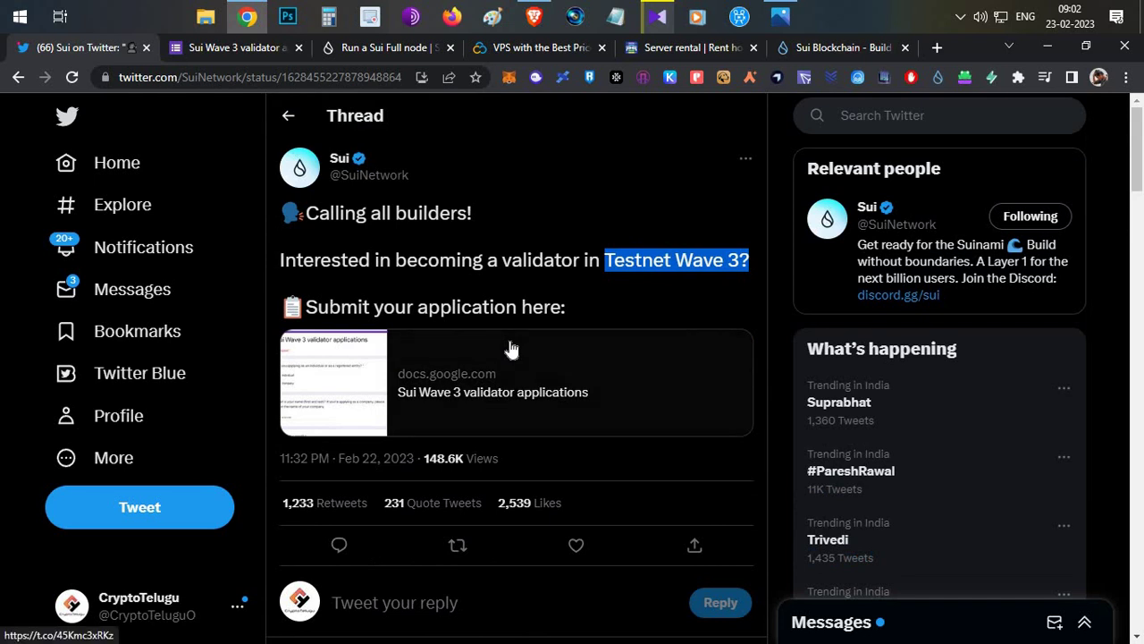
scroll(537, 298, "down", 4)
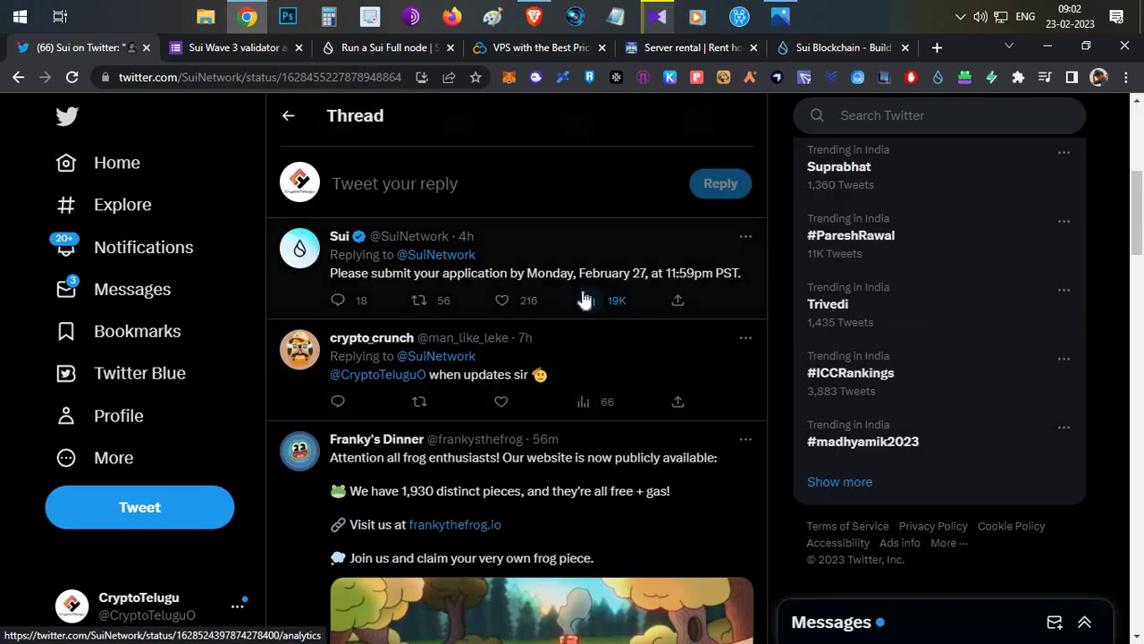
scroll(608, 295, "up", 3)
scroll(583, 284, "up", 1)
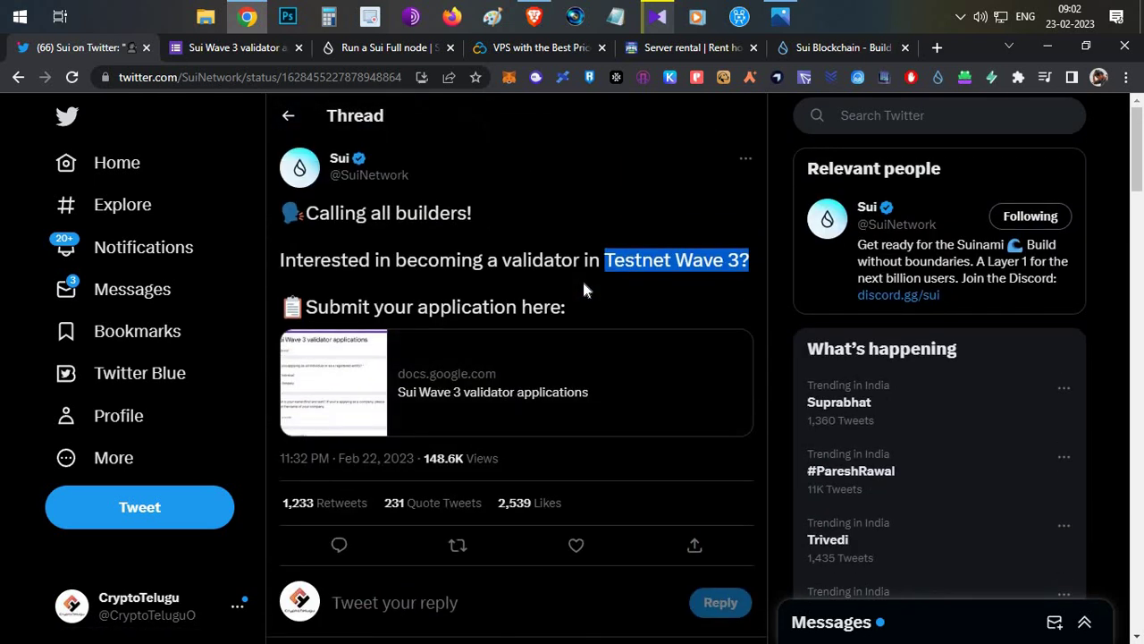
left_click_drag(280, 261, 581, 261)
left_click(535, 233)
scroll(498, 366, "down", 4)
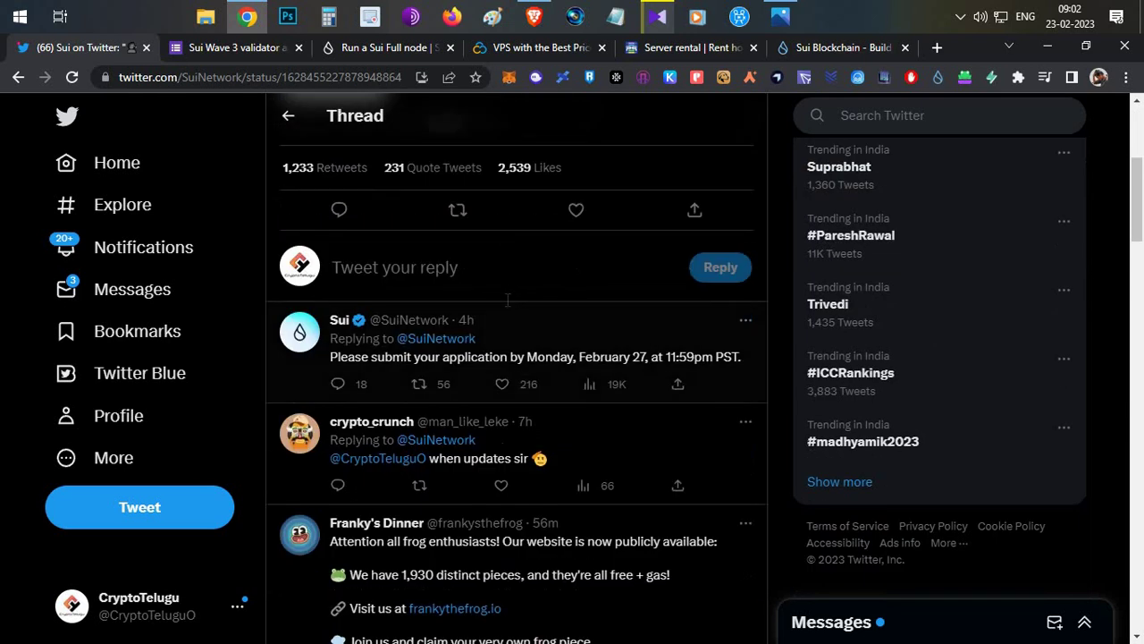
scroll(493, 437, "up", 4)
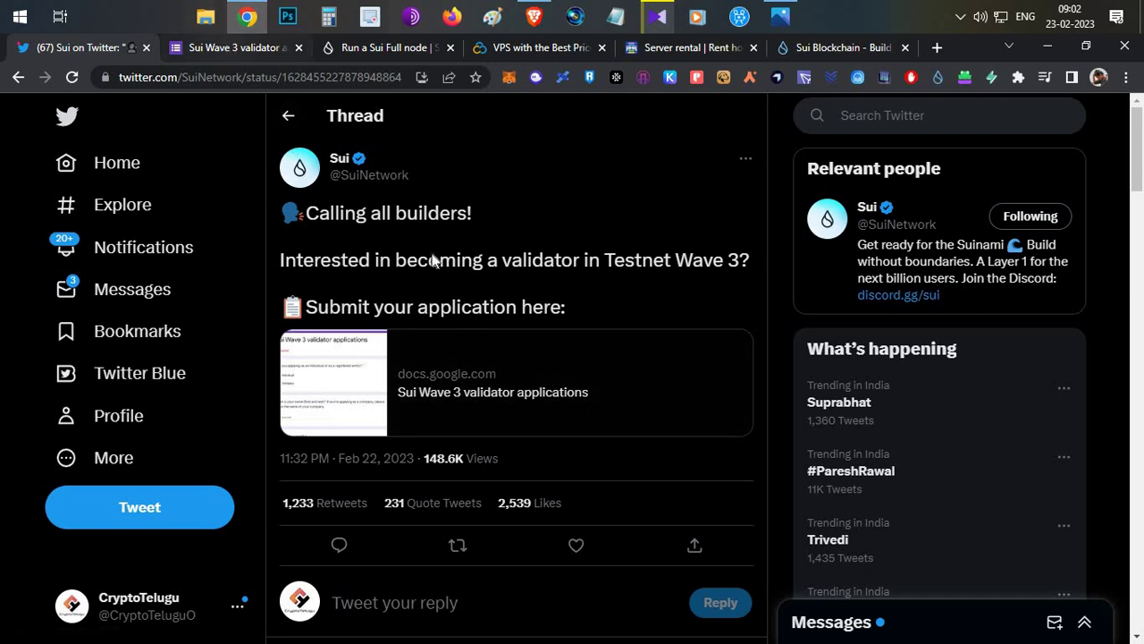
- Switch to the Sui Wave 3 validator applications form tab
left_click(224, 42)
left_click_drag(481, 143, 248, 217)
left_click(248, 219)
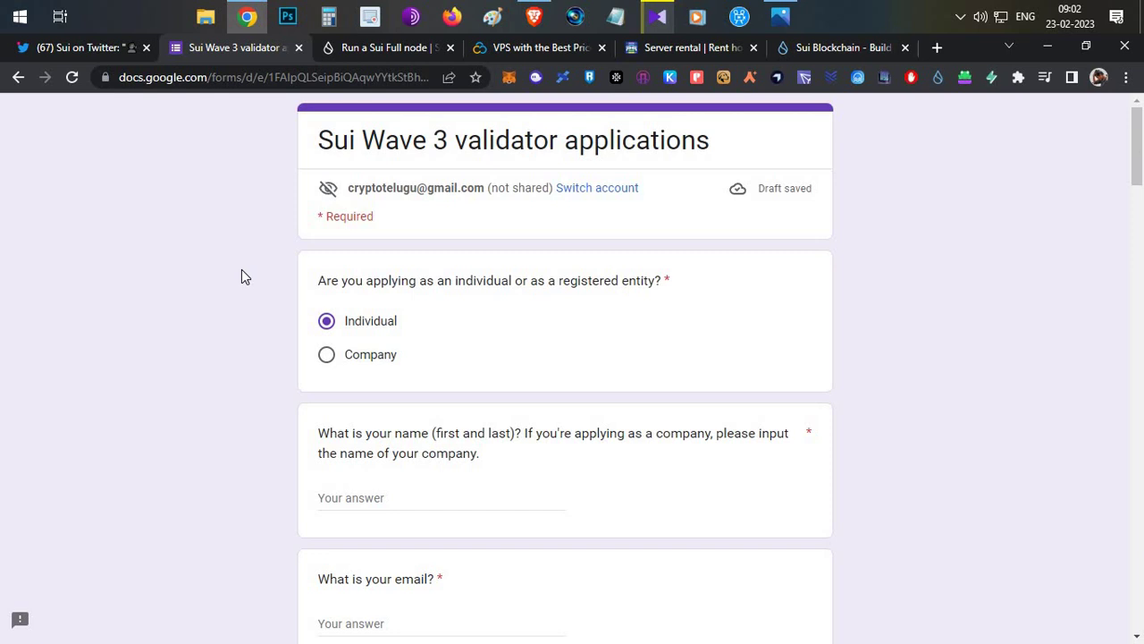
- Scroll through the answered application form to Submit and back, then move to the Sui full node docs
scroll(243, 282, "down", 15)
scroll(244, 284, "down", 20)
scroll(243, 283, "up", 8)
scroll(243, 284, "up", 15)
left_click_drag(318, 139, 450, 143)
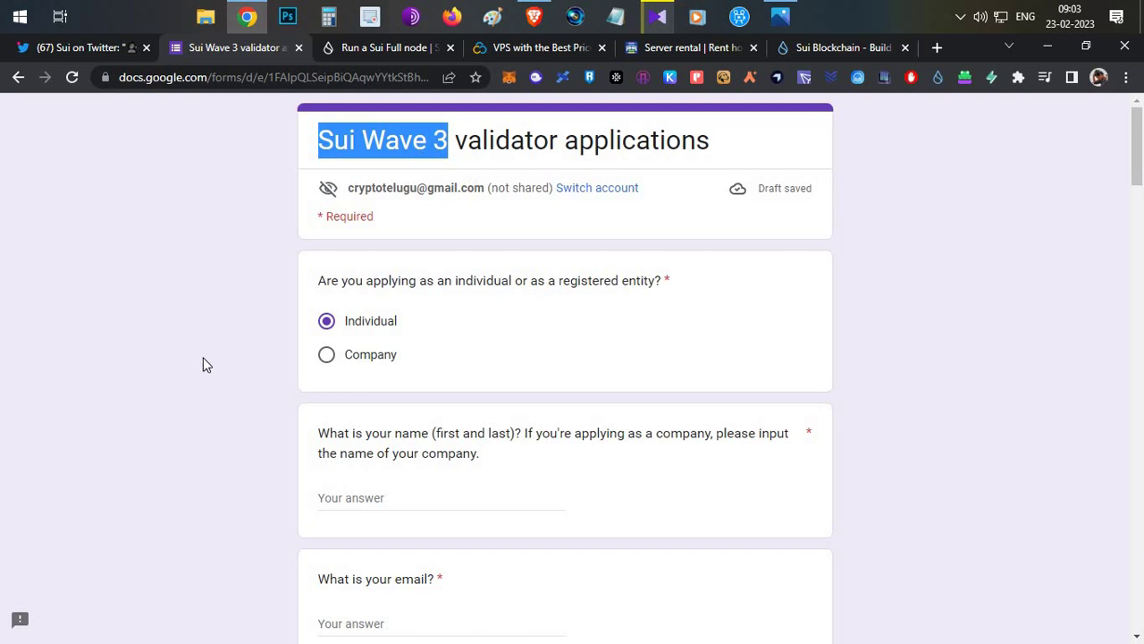
scroll(496, 295, "down", 15)
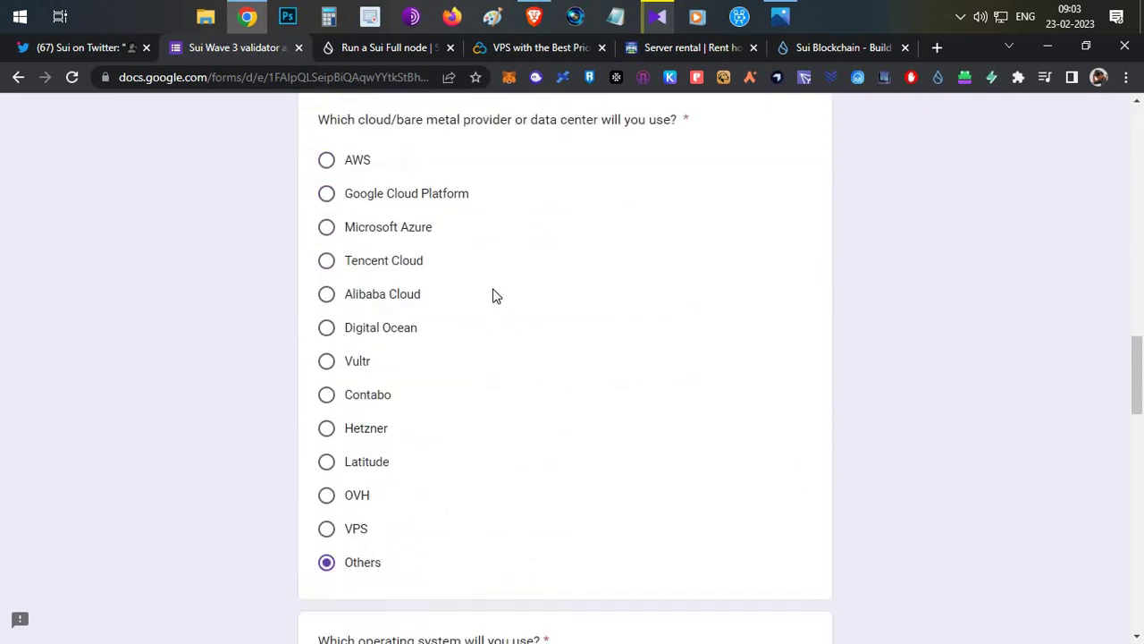
scroll(497, 291, "up", 17)
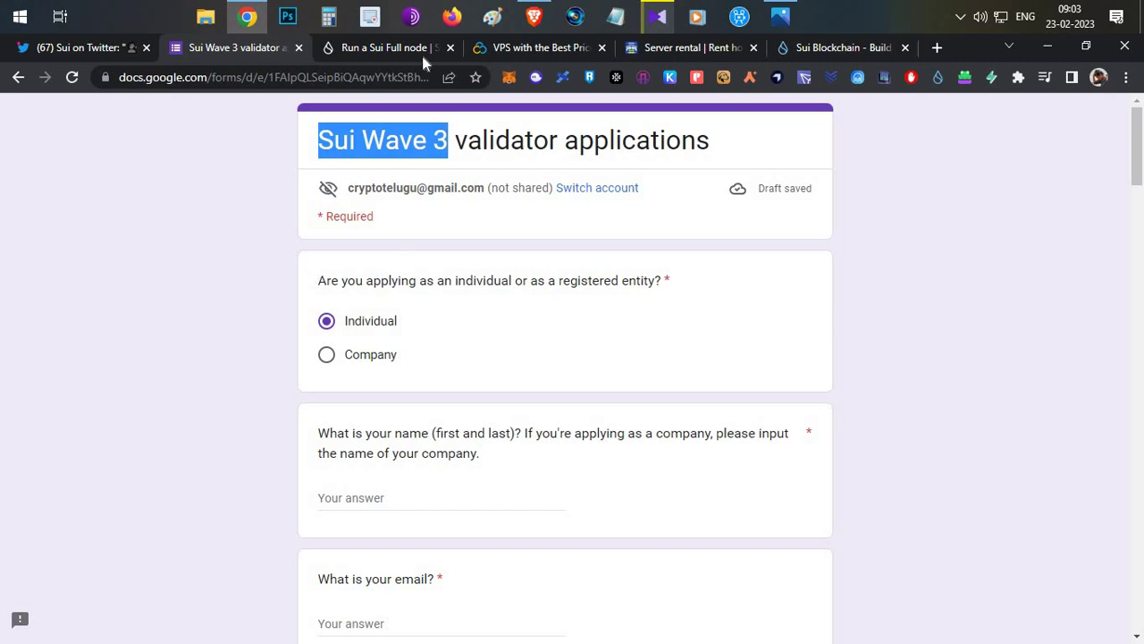
key("ctrl+Tab")
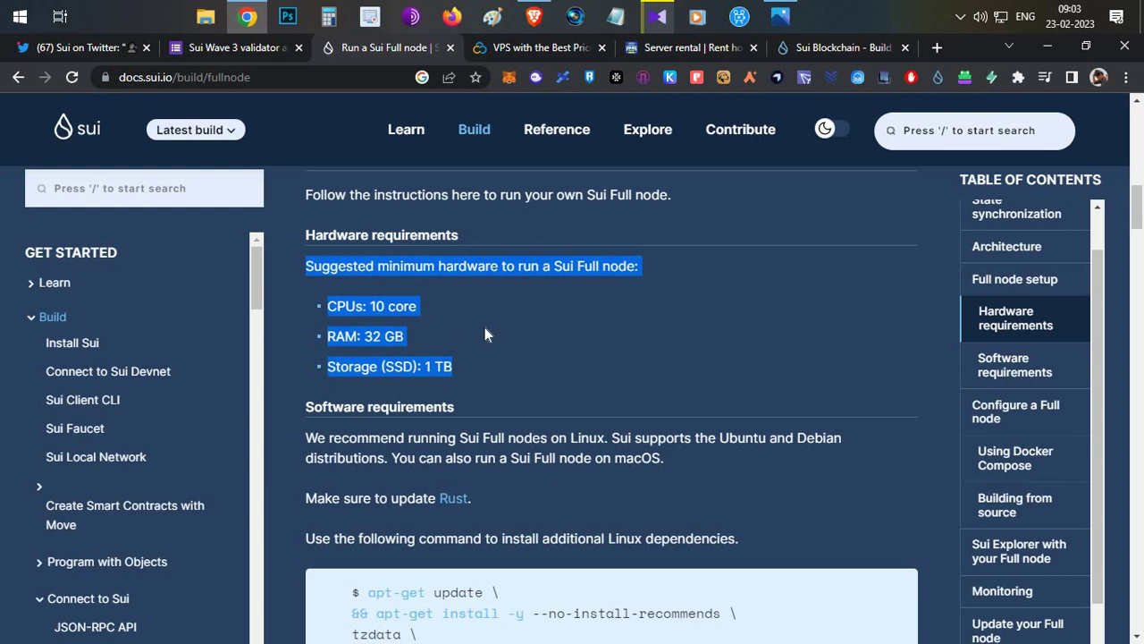
- Compare the Contabo and PQ Hosting VPS pricing pages, then open the c.jpg Contabo order summary
left_click(540, 52)
left_click(648, 48)
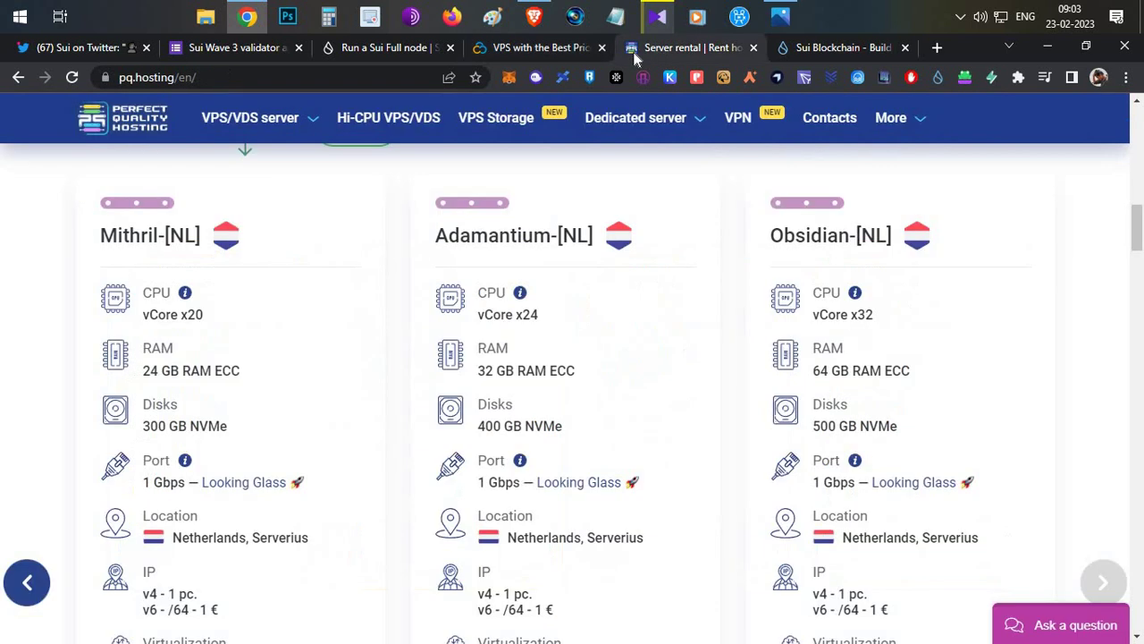
left_click(550, 50)
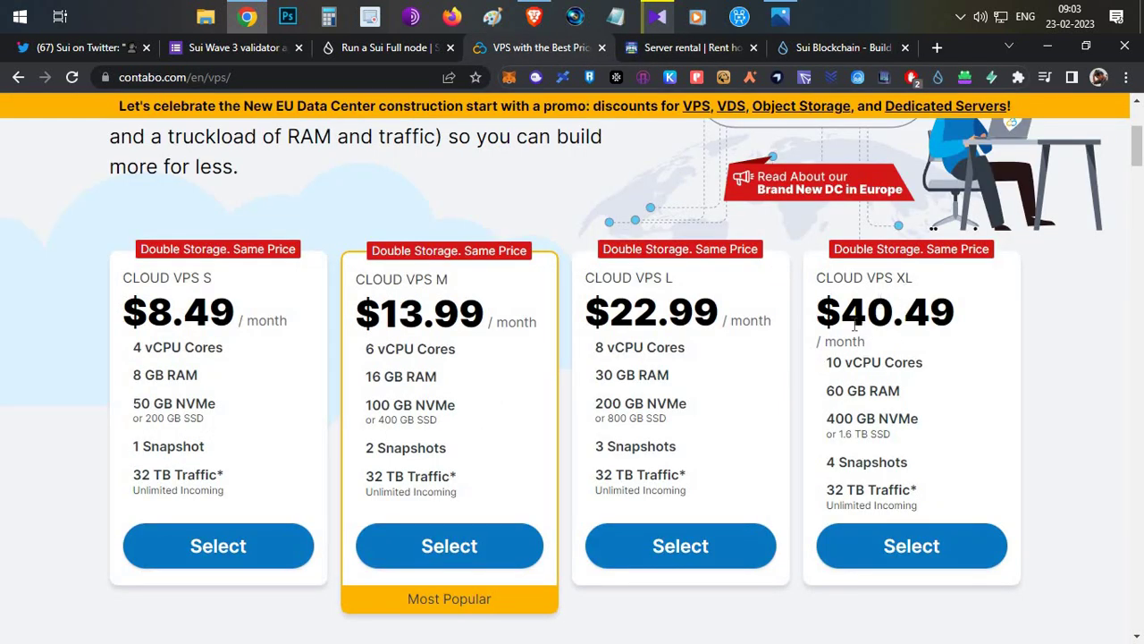
left_click(781, 16)
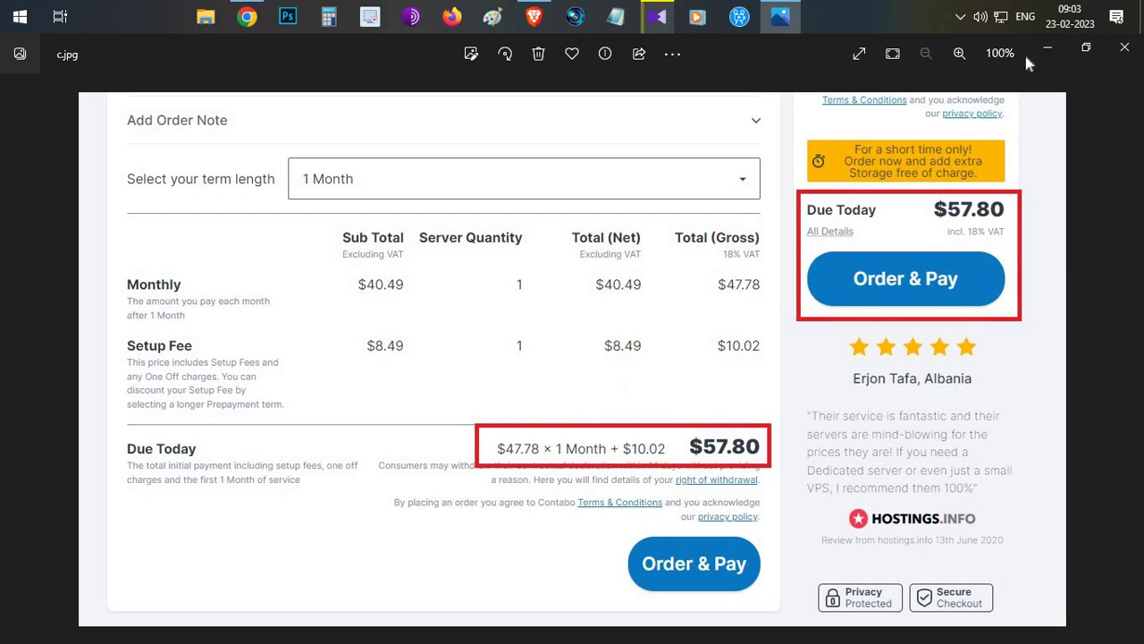
- Leave the $57.80 c.jpg order image and return to Contabo's Cloud VPS pricing in Chrome
key("alt+Tab")
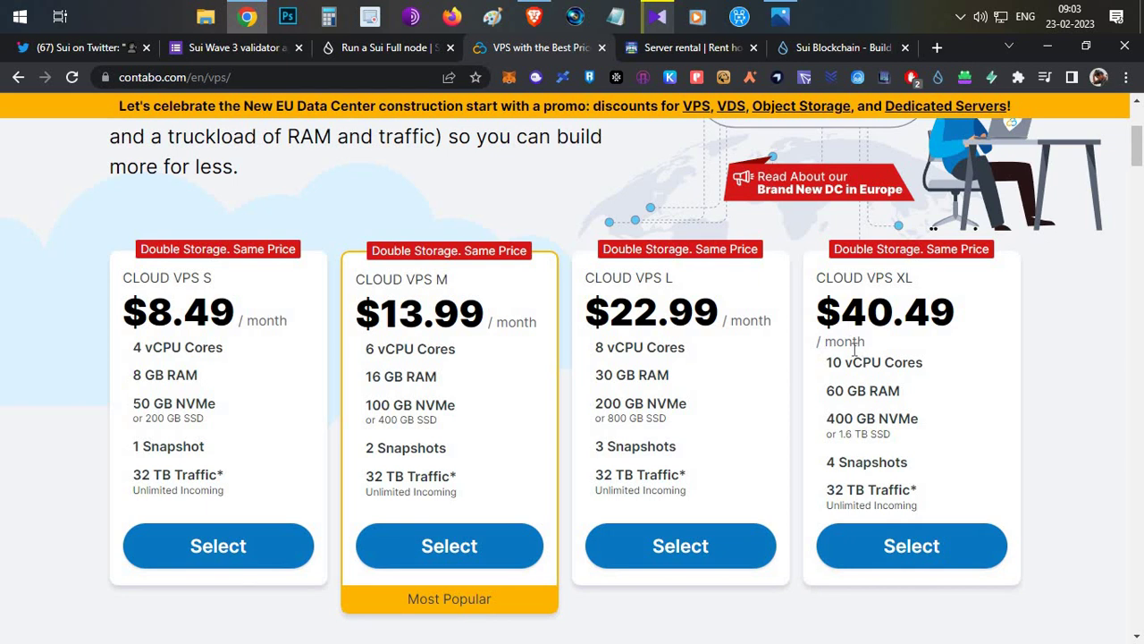
left_click(659, 54)
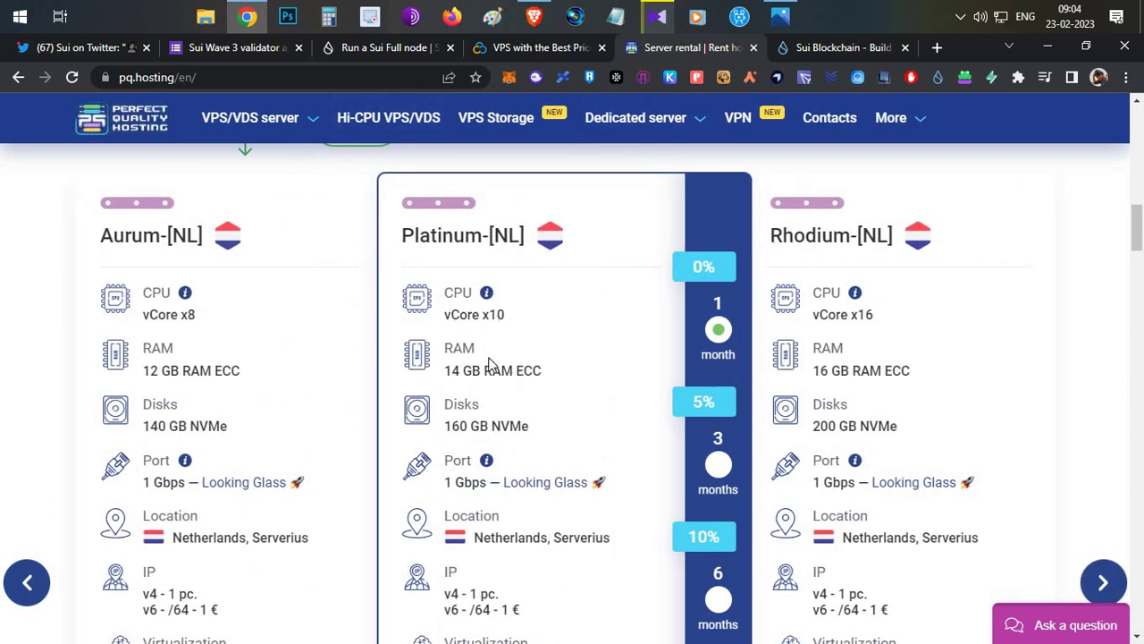
scroll(505, 358, "down", 5)
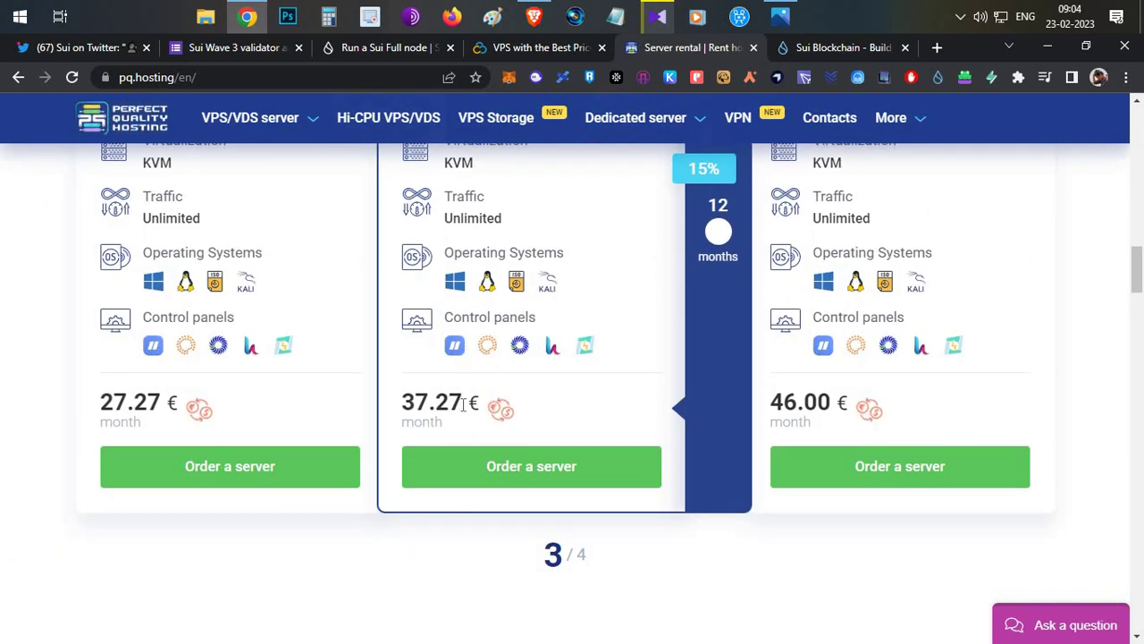
scroll(453, 403, "up", 5)
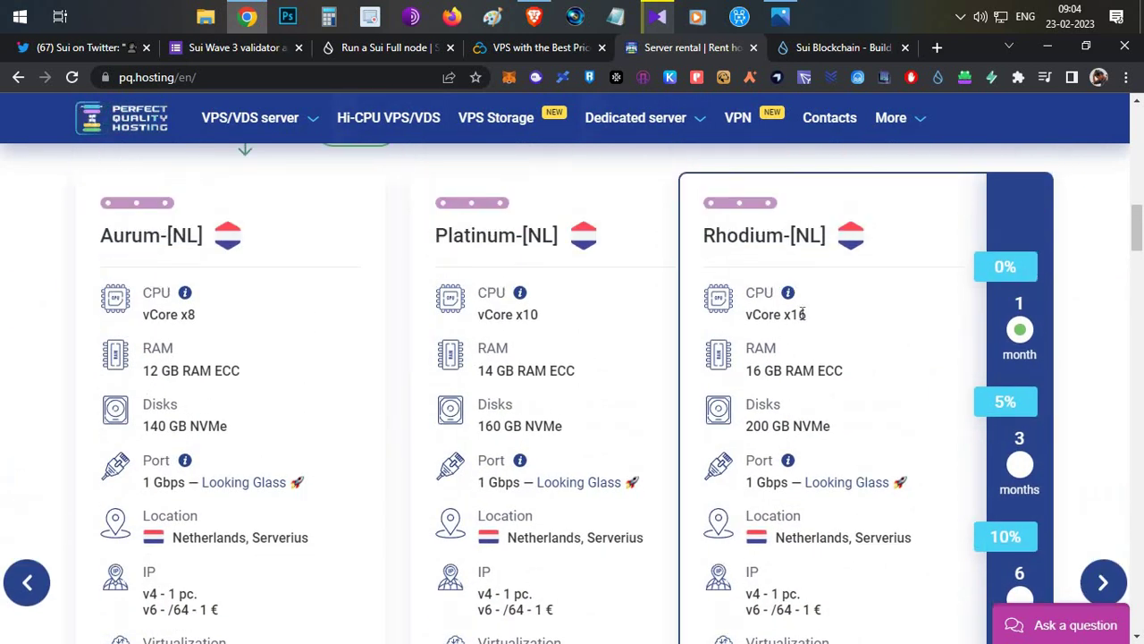
scroll(828, 344, "down", 5)
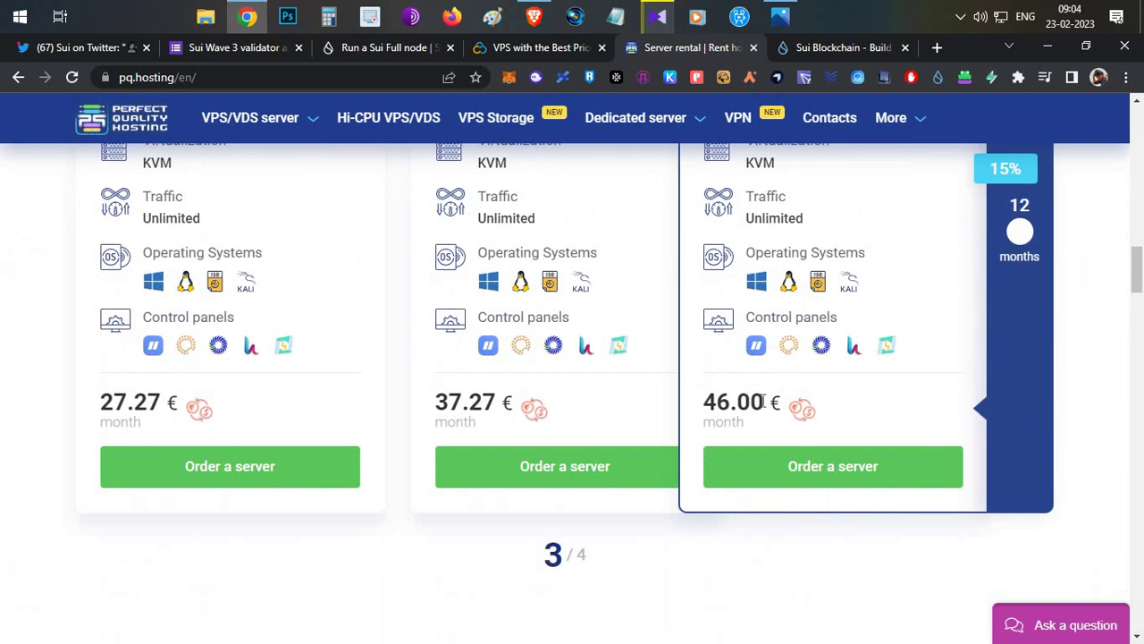
scroll(816, 400, "up", 4)
scroll(815, 400, "up", 1)
scroll(644, 434, "down", 1)
left_click_drag(475, 467, 174, 394)
scroll(174, 393, "up", 2)
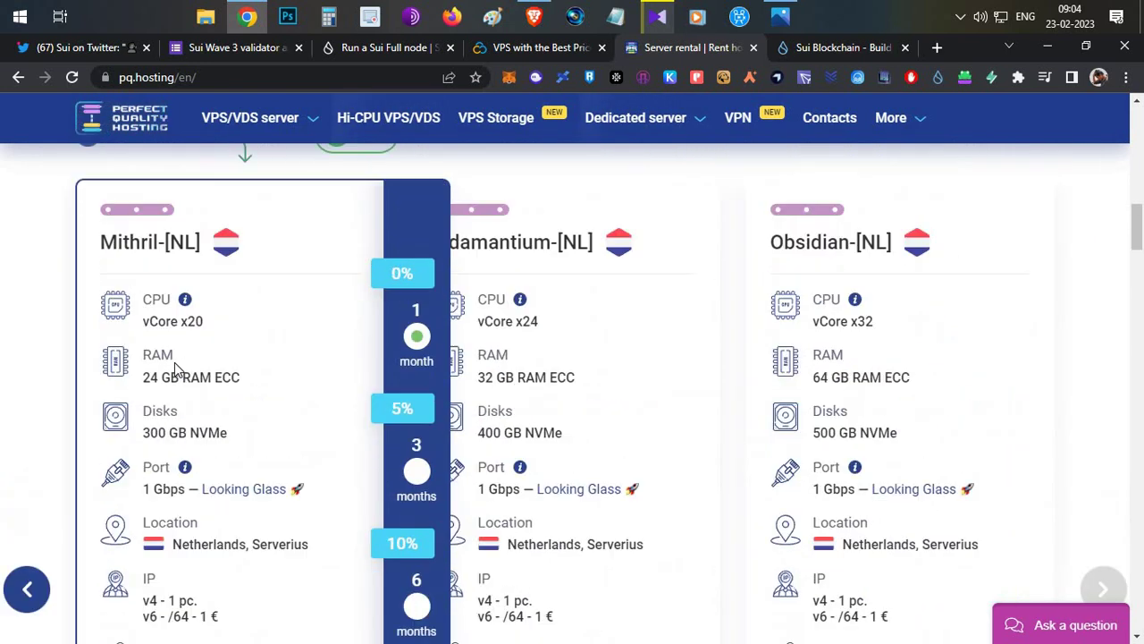
scroll(162, 319, "down", 1)
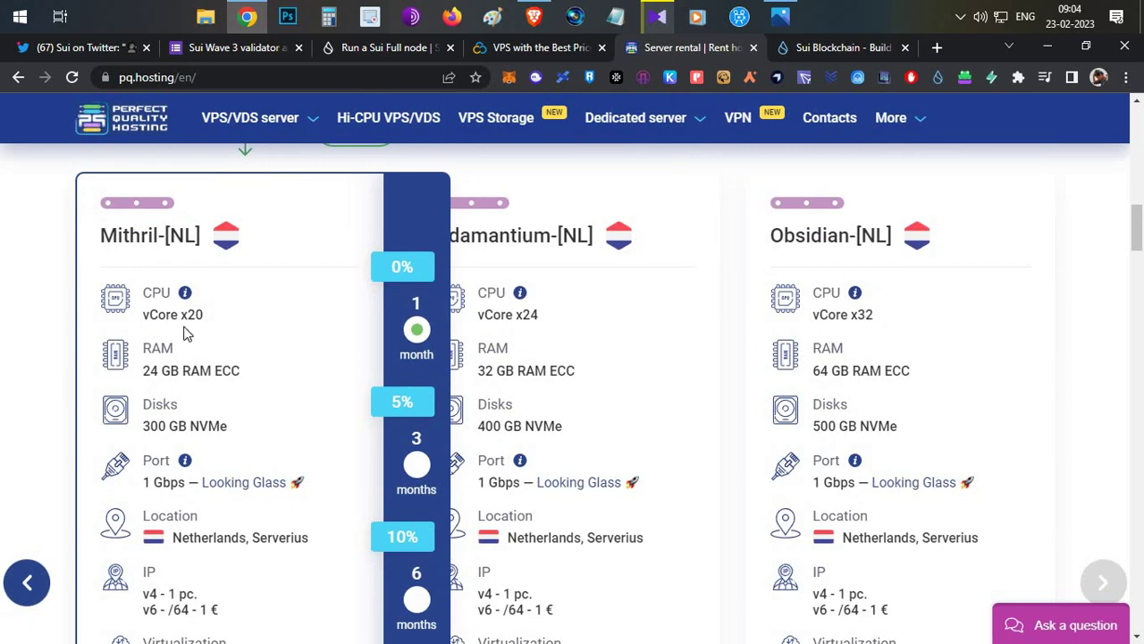
scroll(188, 333, "down", 1)
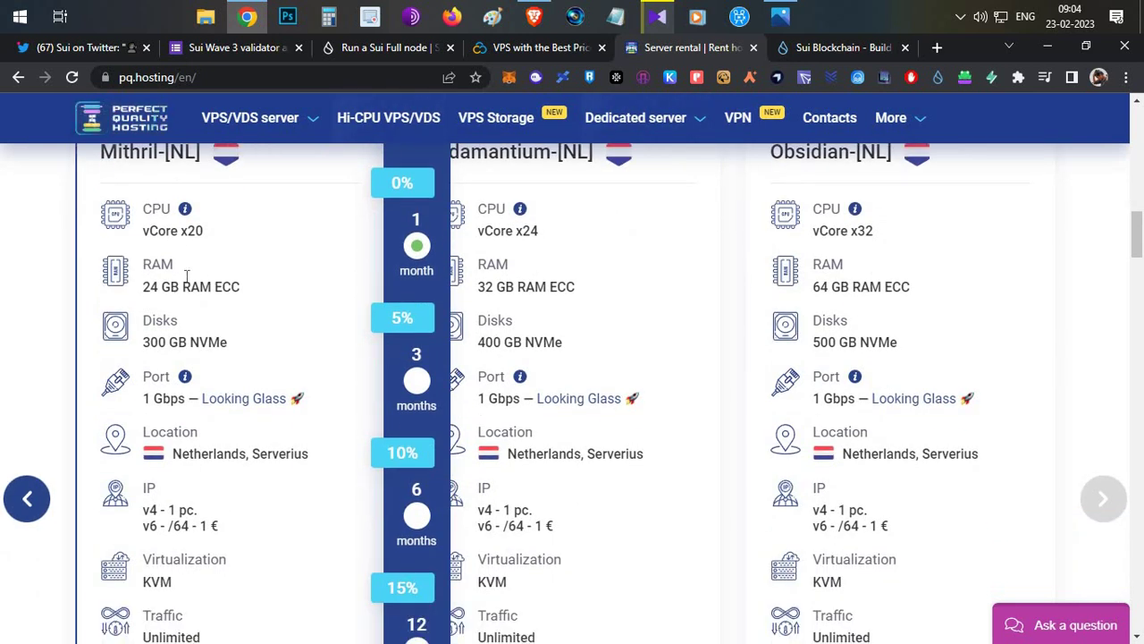
scroll(219, 344, "up", 1)
scroll(217, 336, "down", 6)
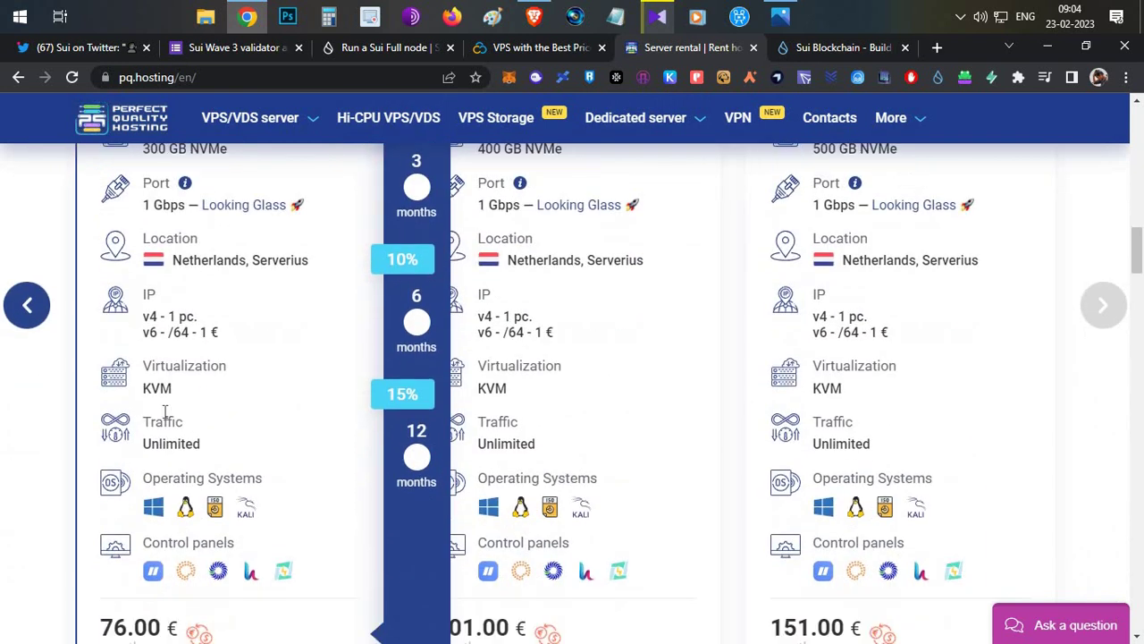
mouse_move(137, 410)
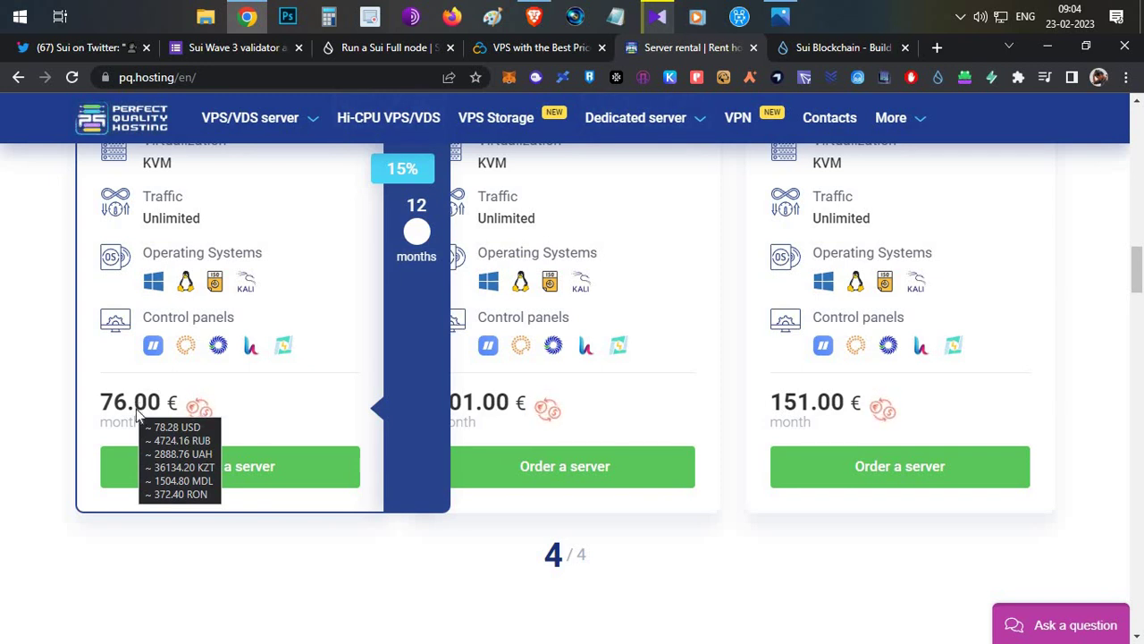
scroll(136, 409, "up", 3)
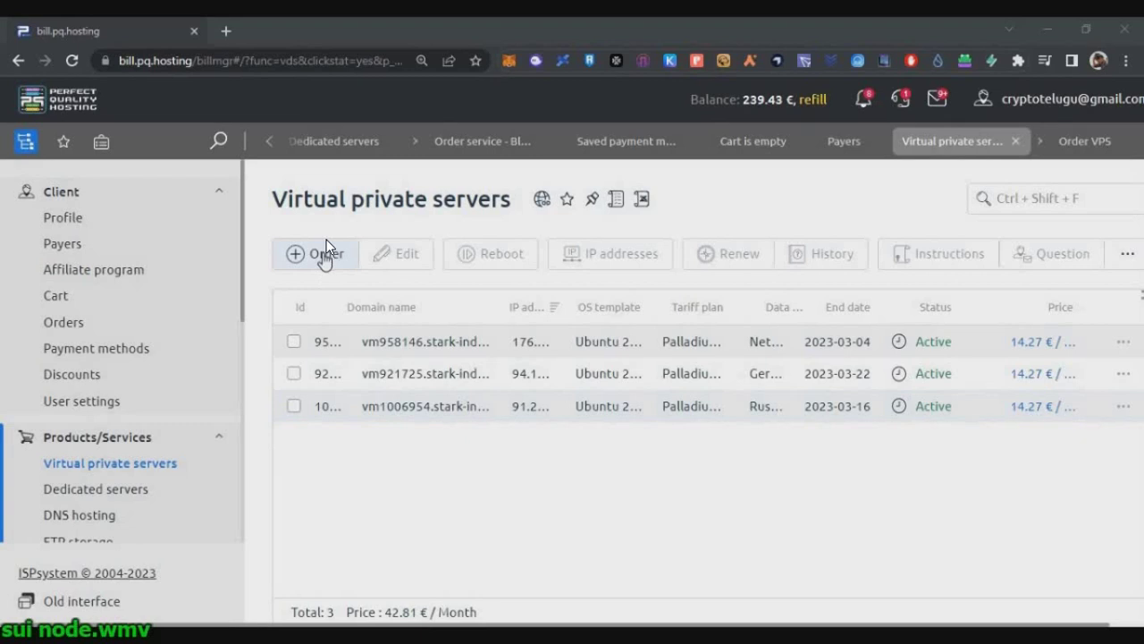
- Start a new virtual server order with Russia as the data center
left_click(304, 253)
left_click(362, 320)
scroll(375, 452, "down", 3)
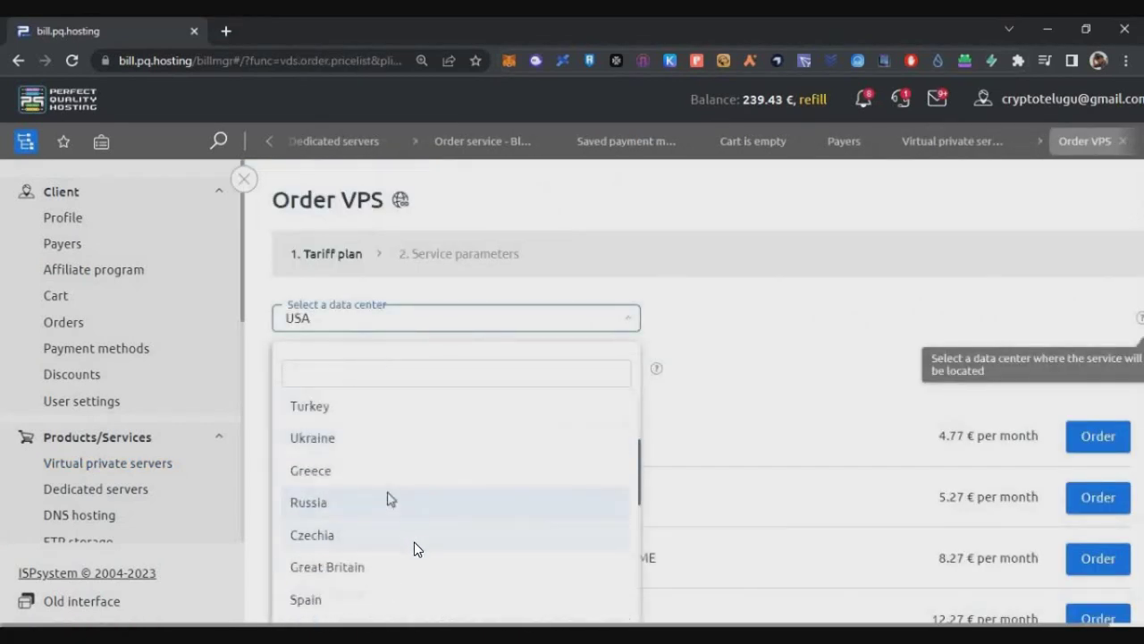
left_click(370, 502)
- Compare the Rhodium plan at 46.00 € with Mithril at 76.00 €, and order Mithril
scroll(456, 509, "down", 5)
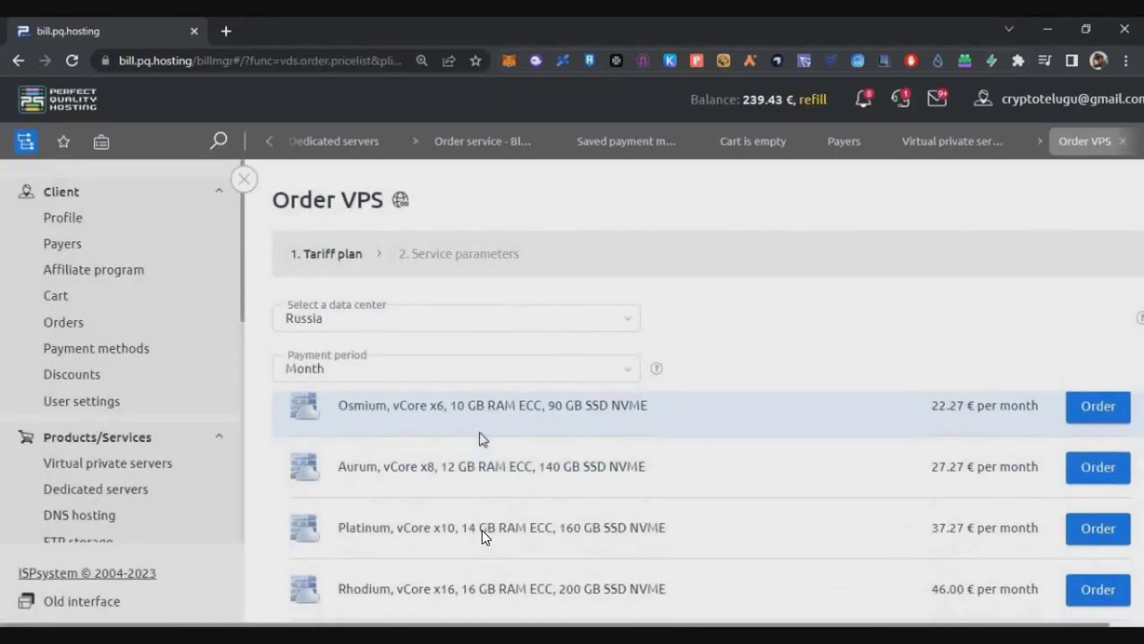
left_click_drag(450, 528, 968, 511)
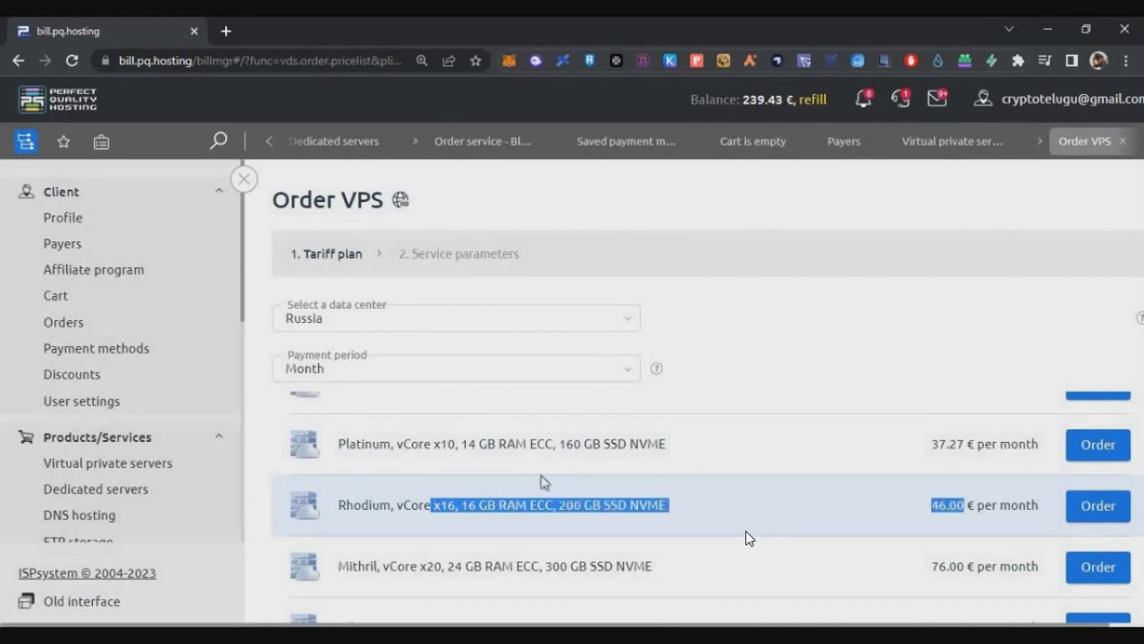
scroll(599, 506, "down", 1)
left_click_drag(928, 483, 978, 482)
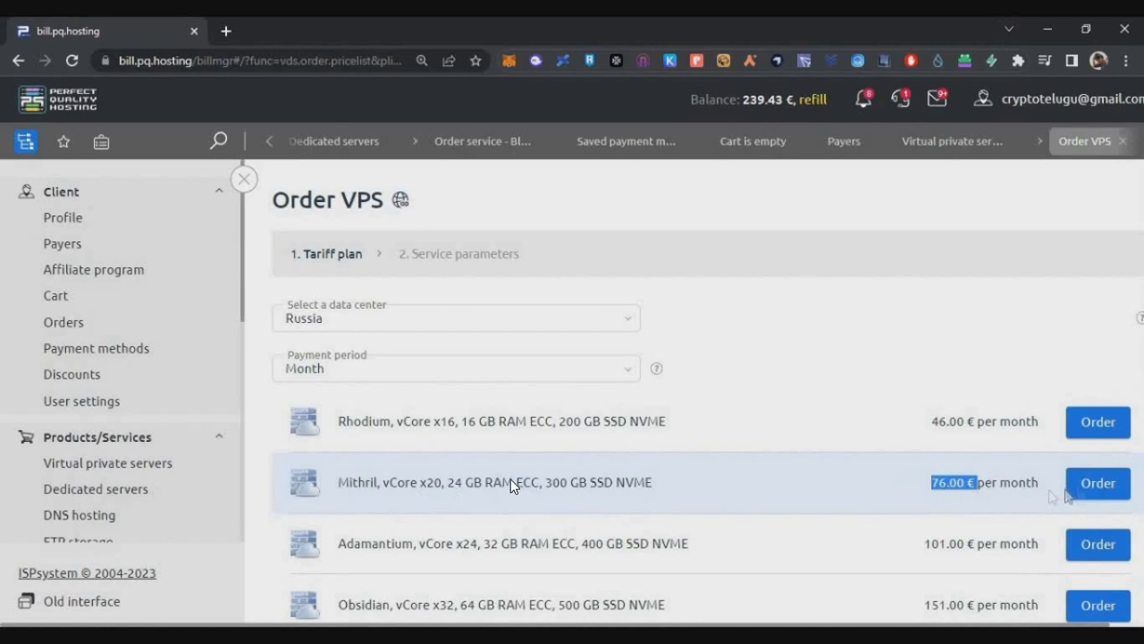
left_click(1098, 483)
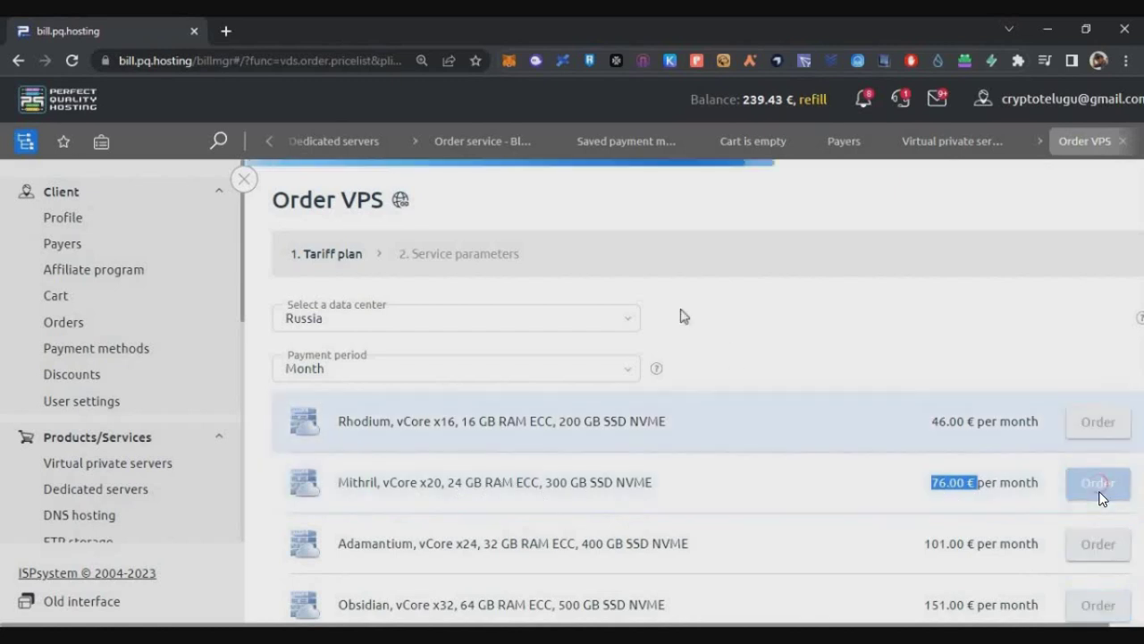
- Choose Ubuntu 22.04 as the server's operating system
left_click(367, 422)
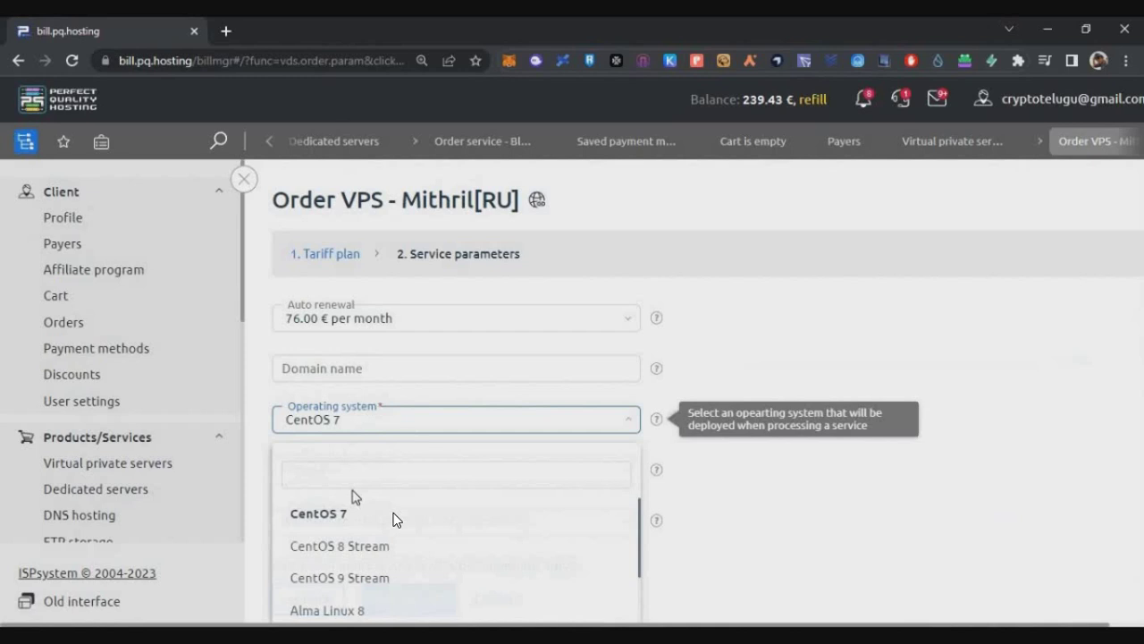
scroll(326, 527, "down", 5)
left_click(327, 519)
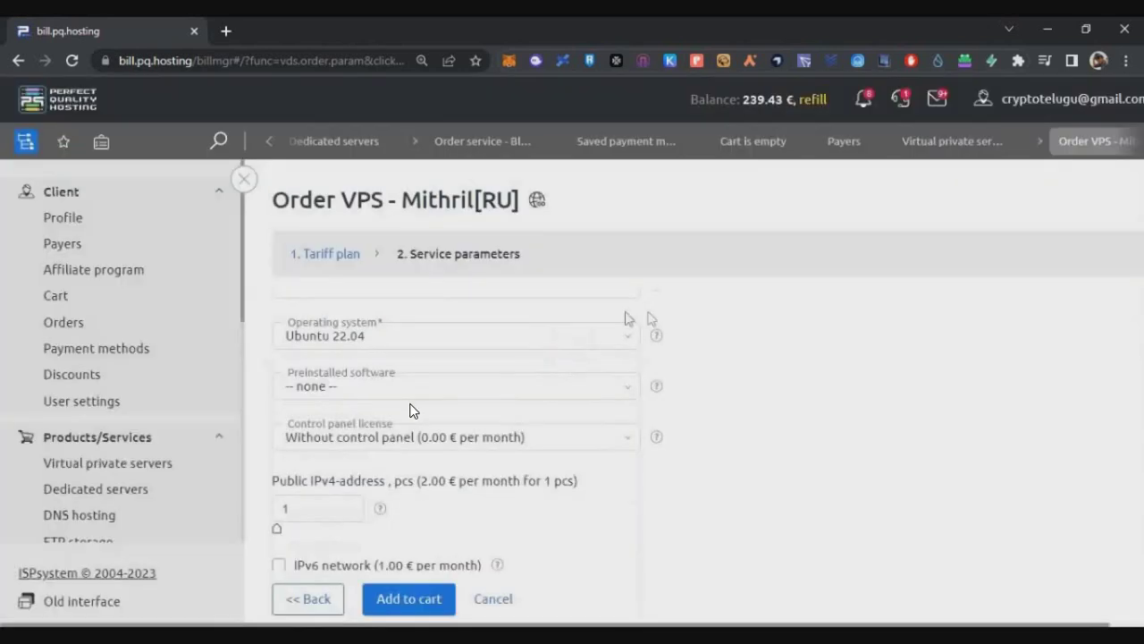
scroll(421, 357, "down", 3)
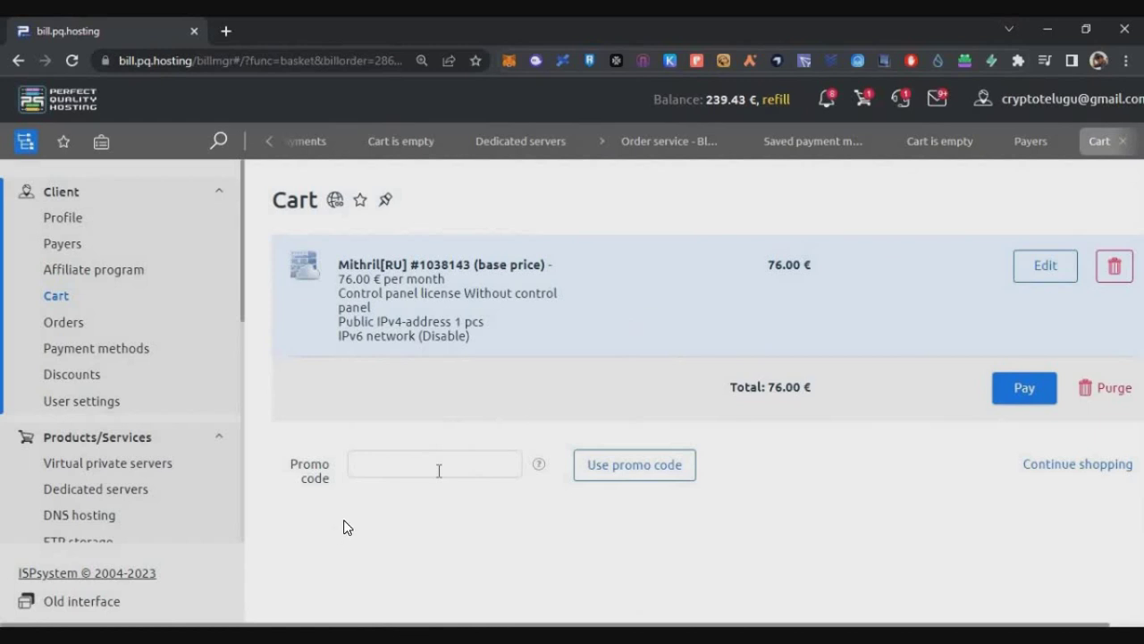
- Apply the saved 15% promo code, saving 11.40 € for a 64.60 € total
left_click(393, 463)
type("CRYPTOTELUGU")
mouse_move(538, 464)
left_click(639, 478)
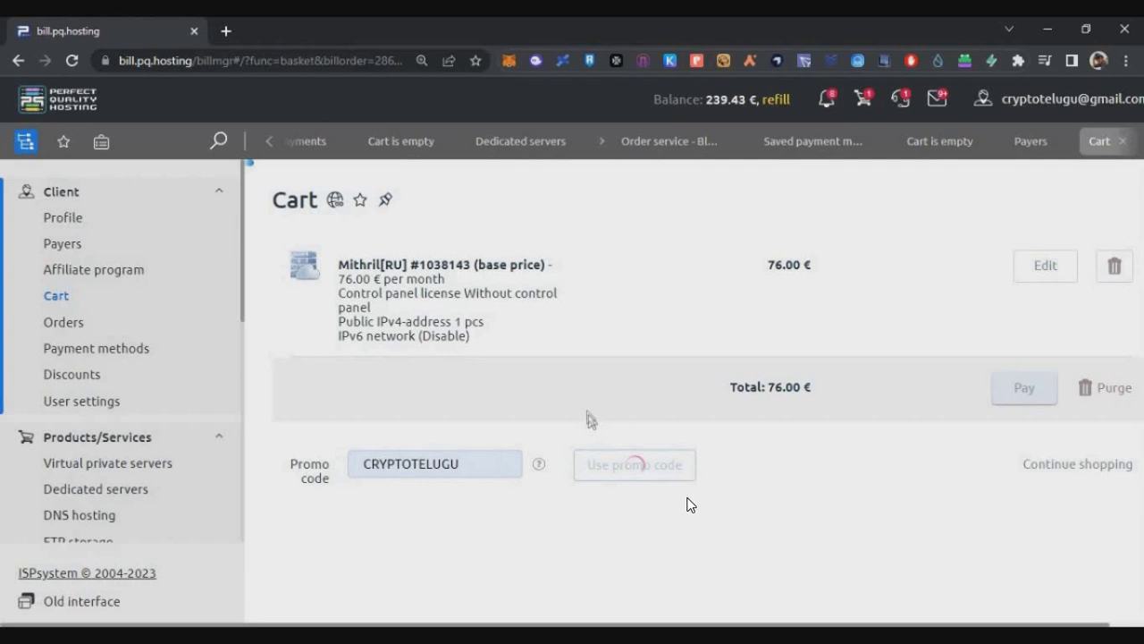
double_click(789, 399)
double_click(785, 384)
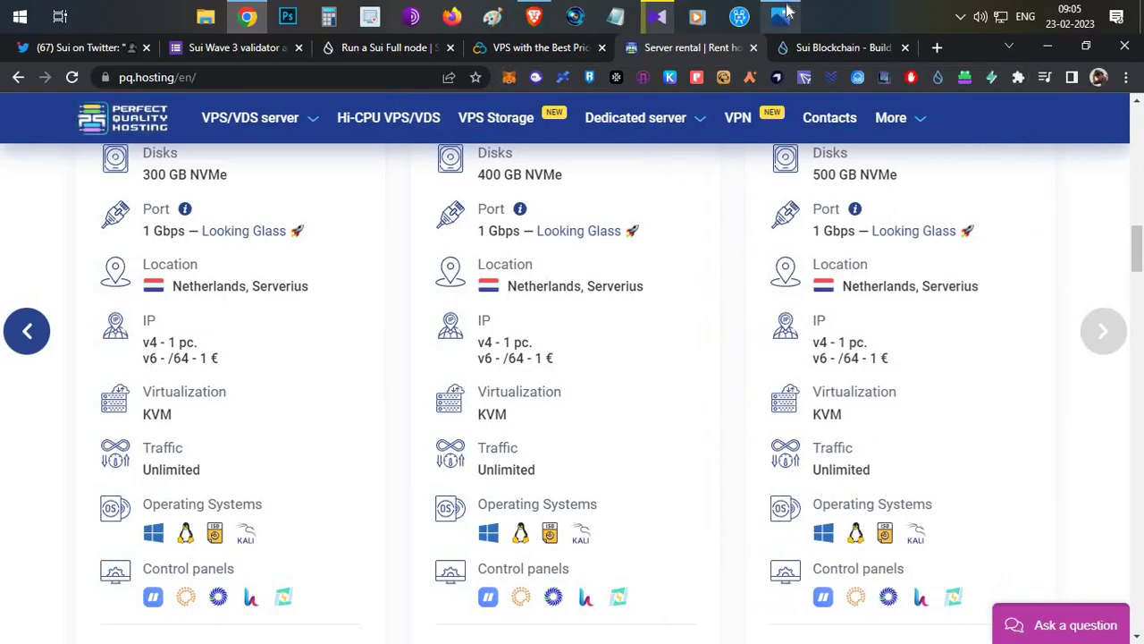
- Check the Contabo order screenshot for comparison, then proceed to pay for the discounted cart
left_click(782, 14)
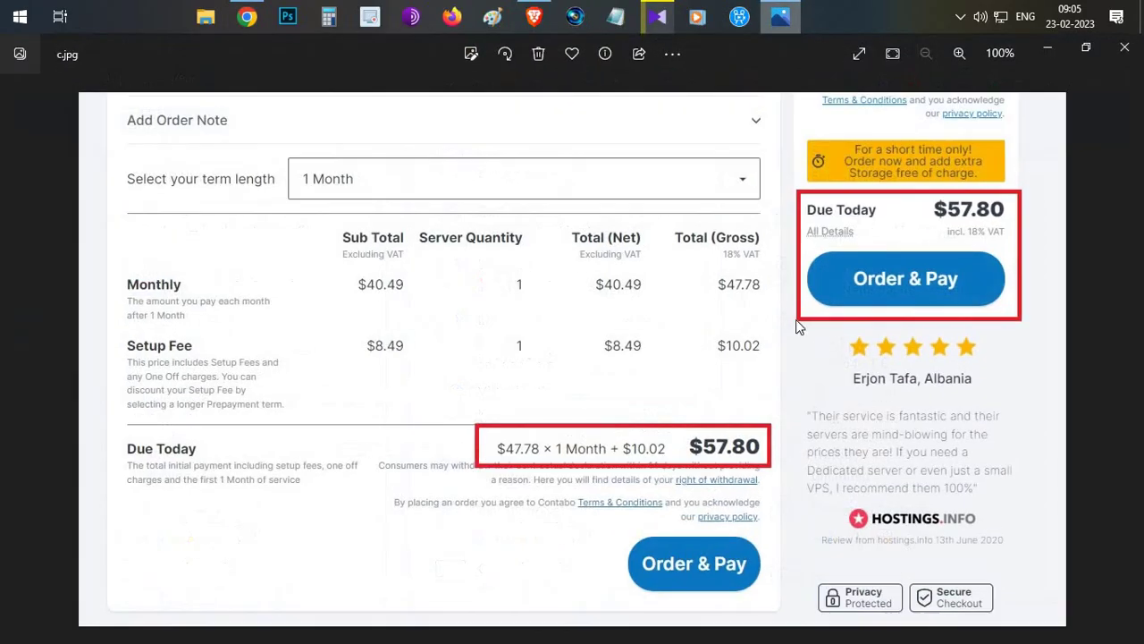
left_click(1047, 48)
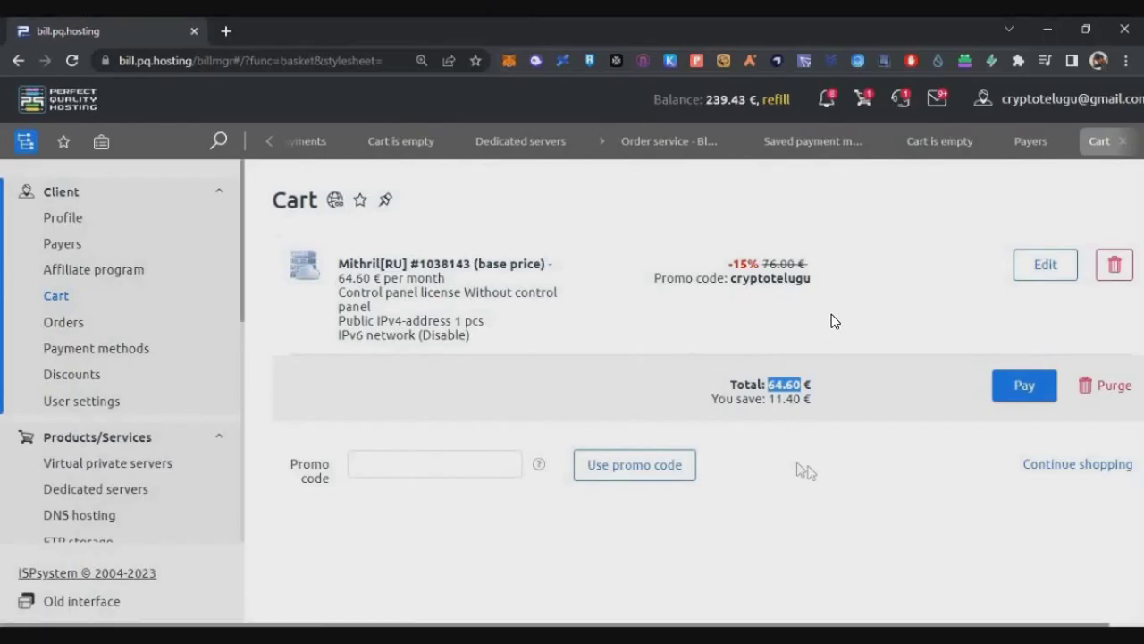
left_click(1028, 388)
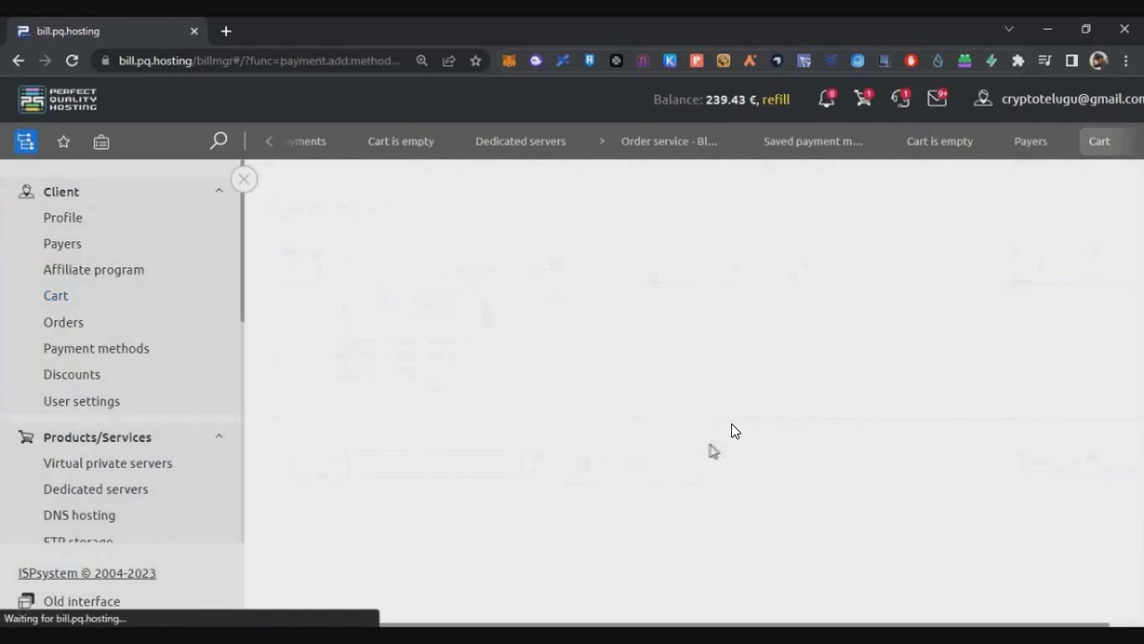
- Pay for the Mithril[RU] order from the account balance
left_click_drag(451, 485, 600, 425)
scroll(600, 426, "down", 1)
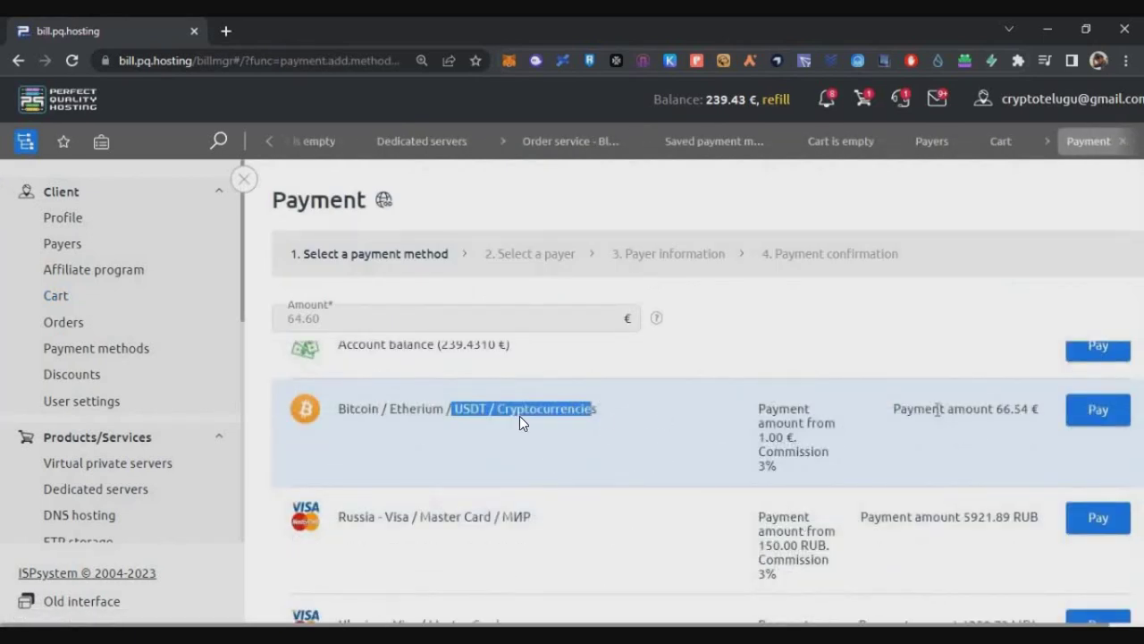
scroll(945, 439, "up", 1)
left_click(1096, 431)
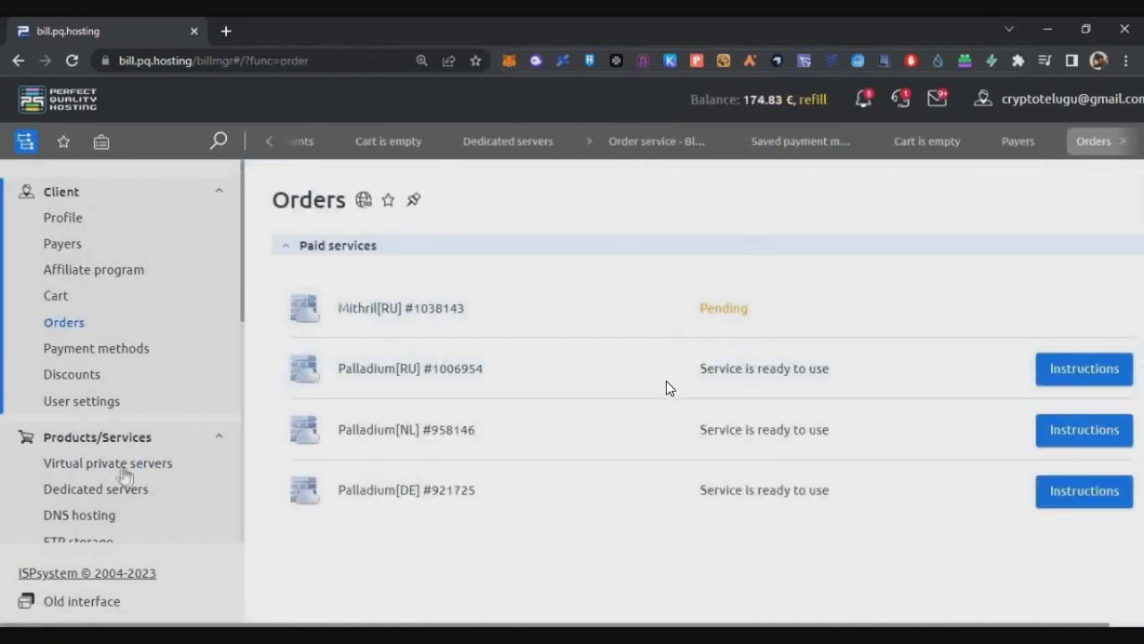
- Copy a server's IP address from the Virtual private servers list into PuTTY's Host Name field
left_click(123, 467)
double_click(963, 438)
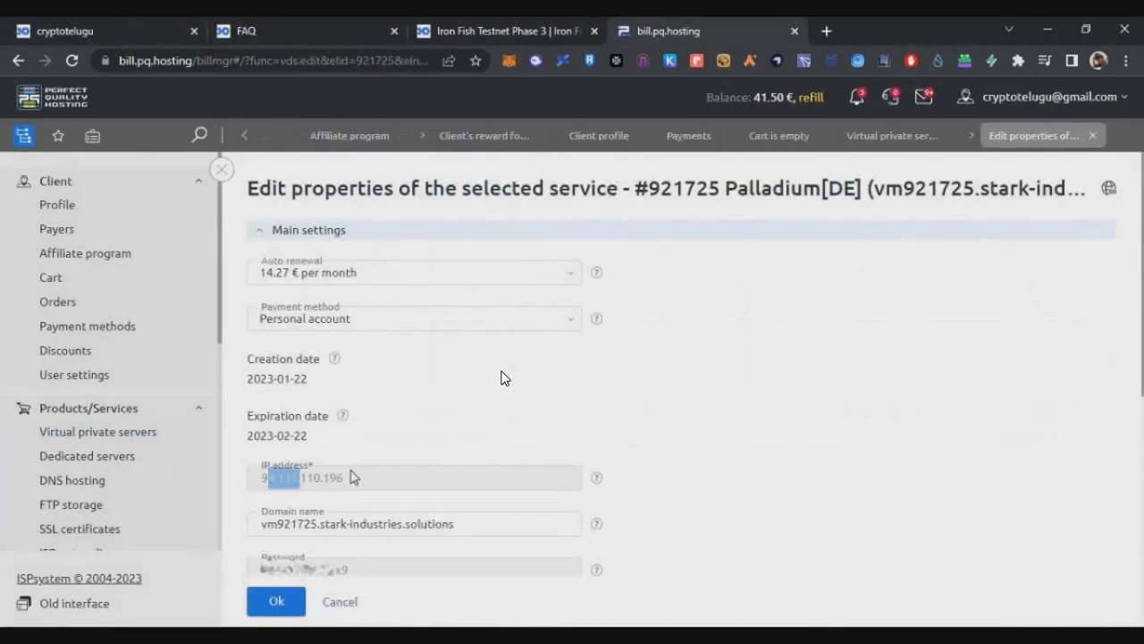
left_click_drag(353, 478, 351, 494)
left_click(364, 555)
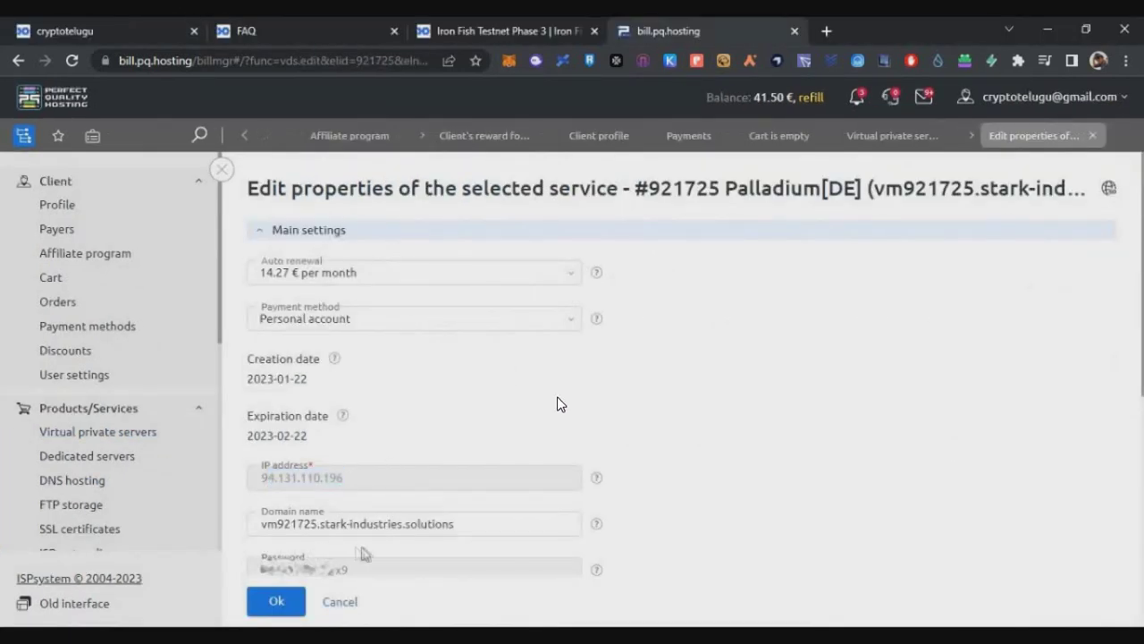
double_click(305, 481)
right_click(305, 481)
left_click(340, 288)
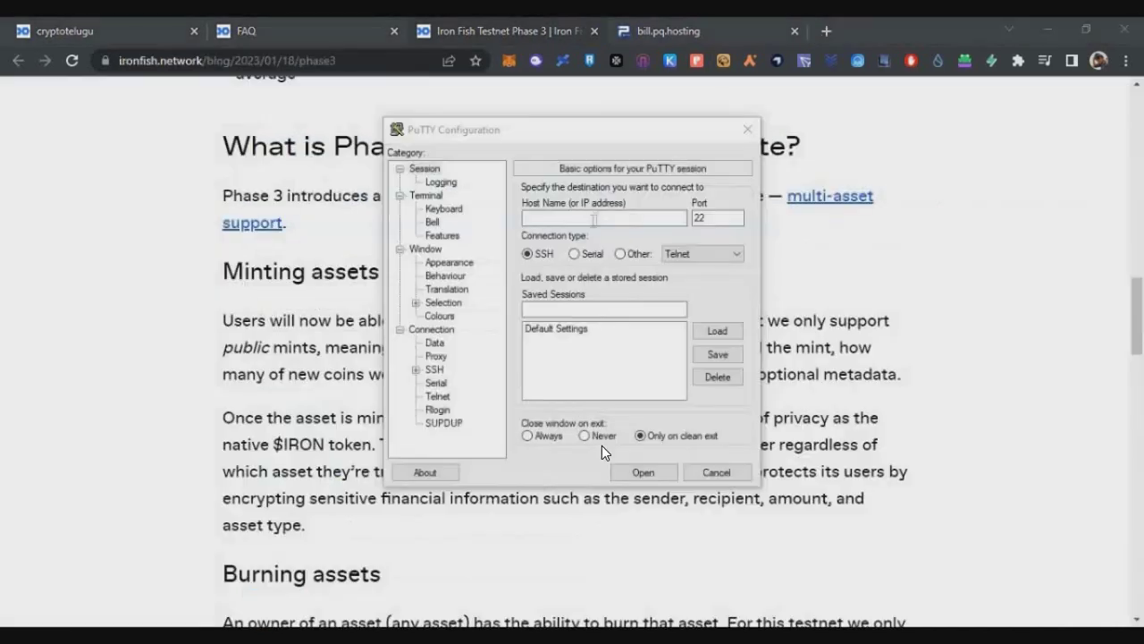
type("94.131.110.196")
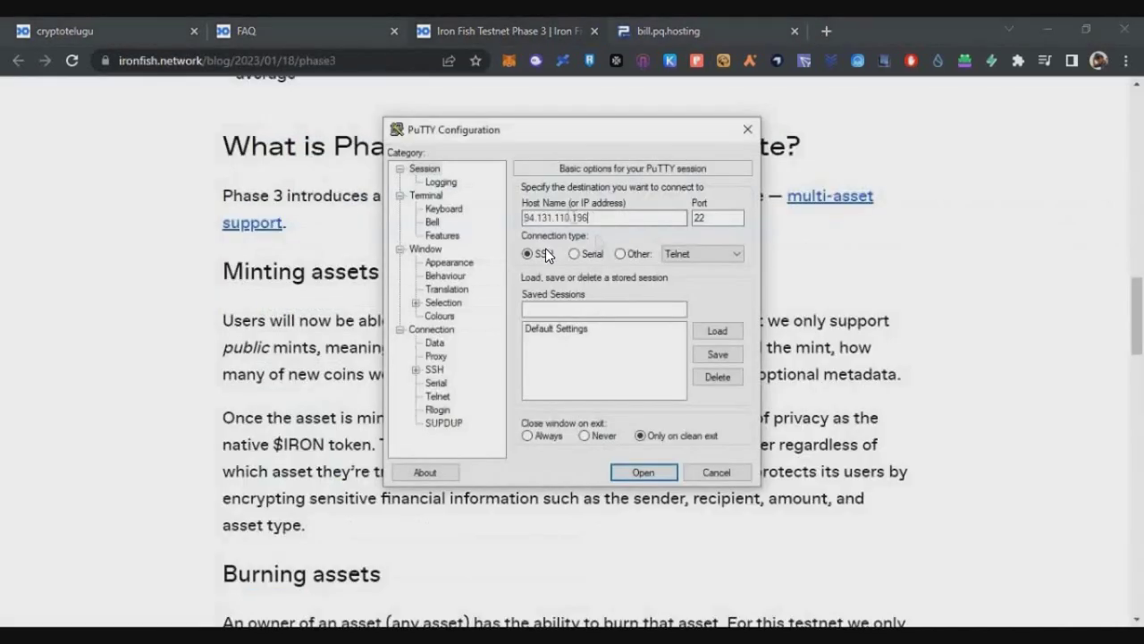
- Open the SSH session to the server and enter root as the login name
left_click(643, 472)
type("roo")
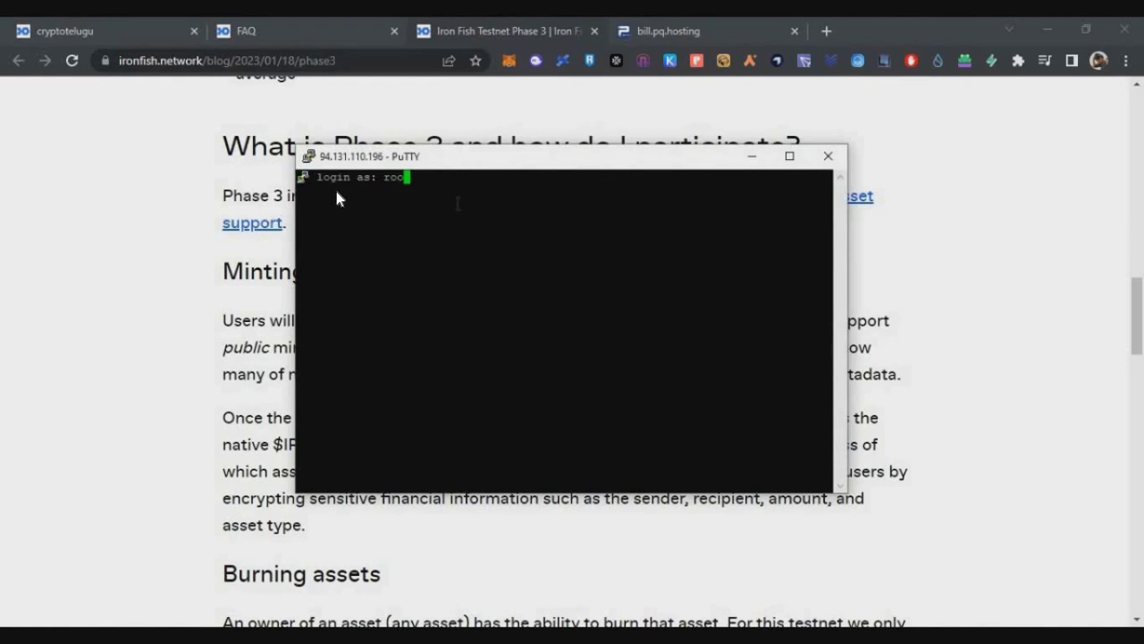
type("t")
key("Return")
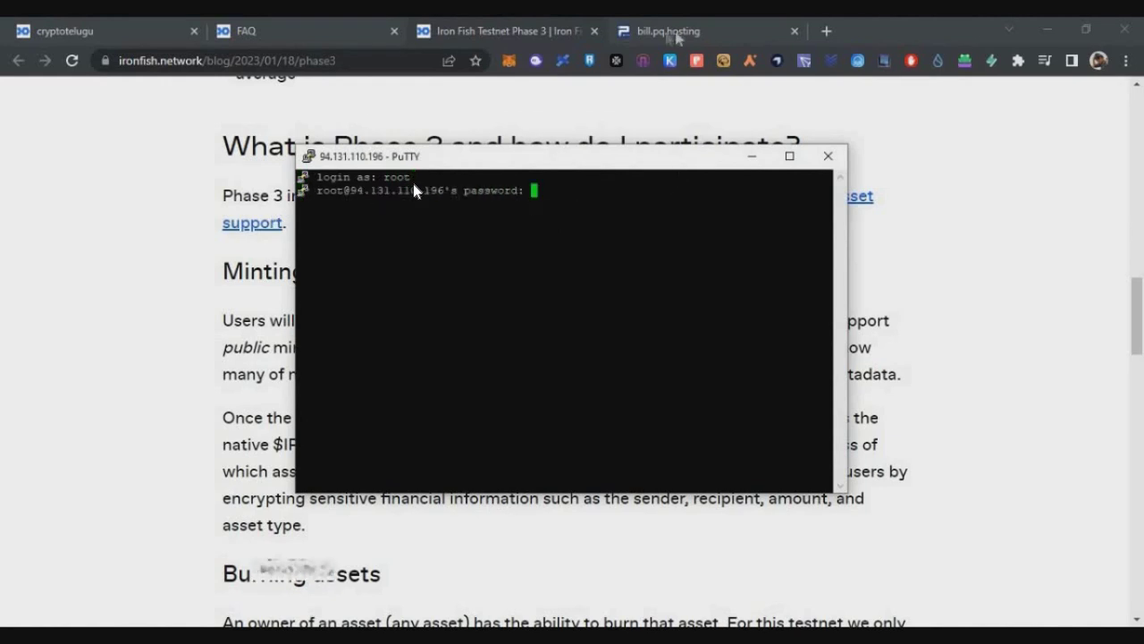
- Copy the server password from the billing panel and paste it into PuTTY to log in
left_click(670, 33)
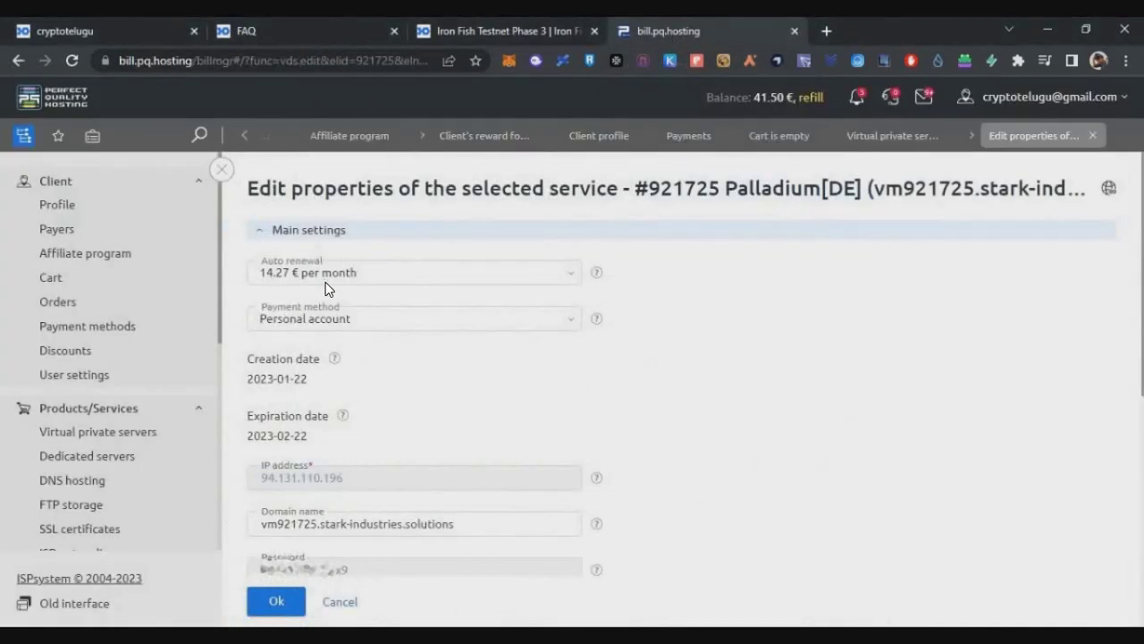
right_click(345, 536)
left_click(331, 417)
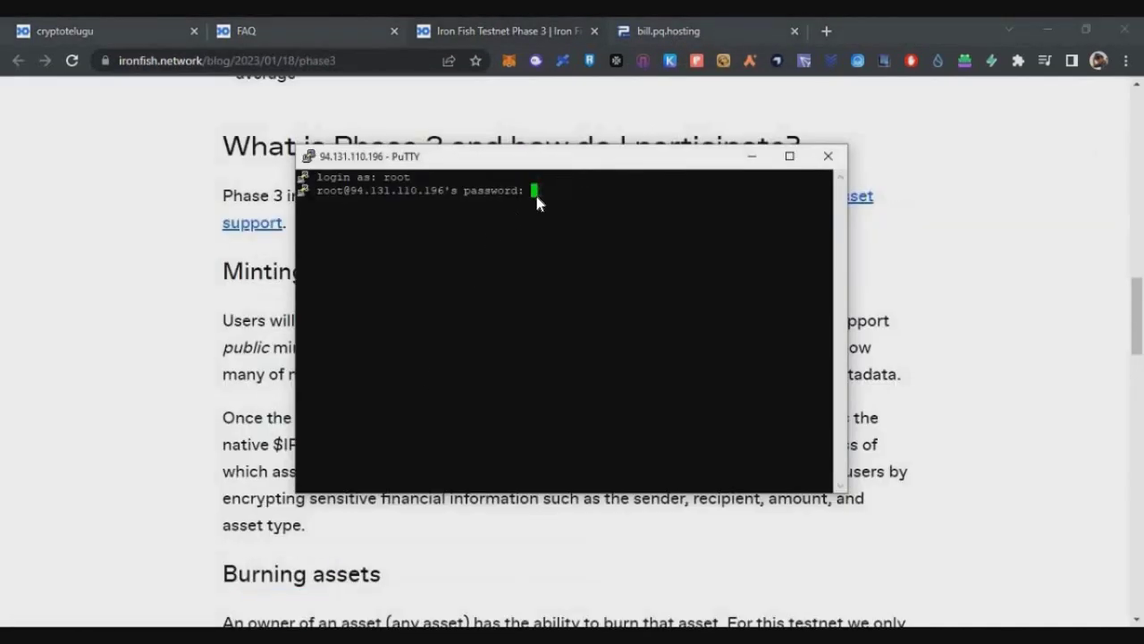
right_click(540, 200)
key("Return")
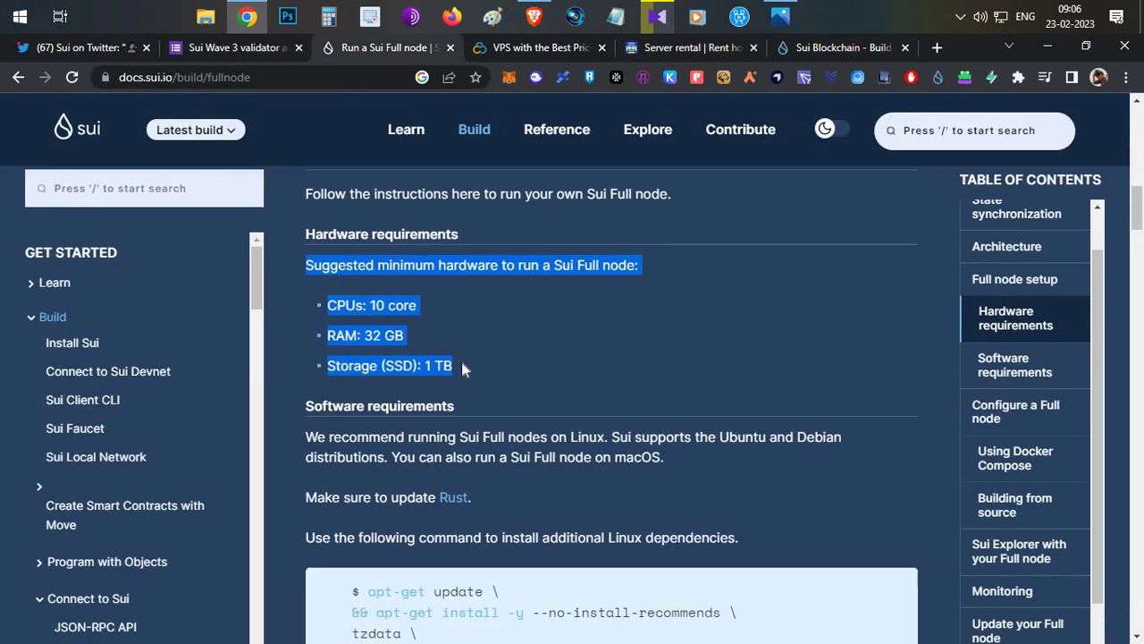
- Scroll through the Sui docs' Configure a Full node section
scroll(461, 362, "down", 20)
scroll(462, 362, "up", 17)
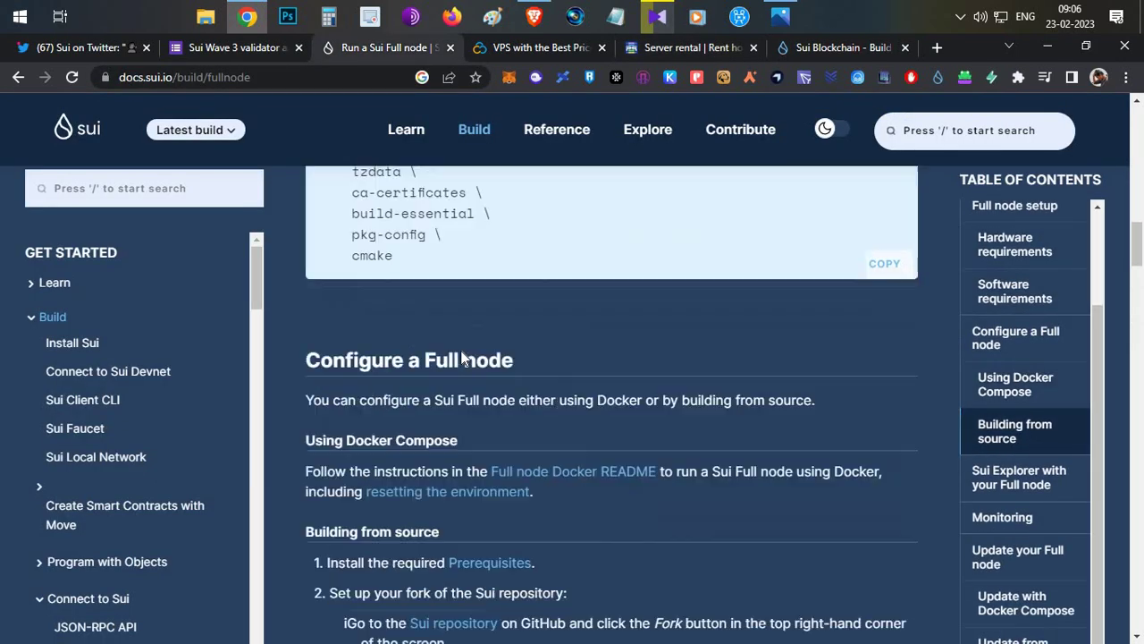
scroll(462, 357, "up", 5)
scroll(461, 357, "down", 2)
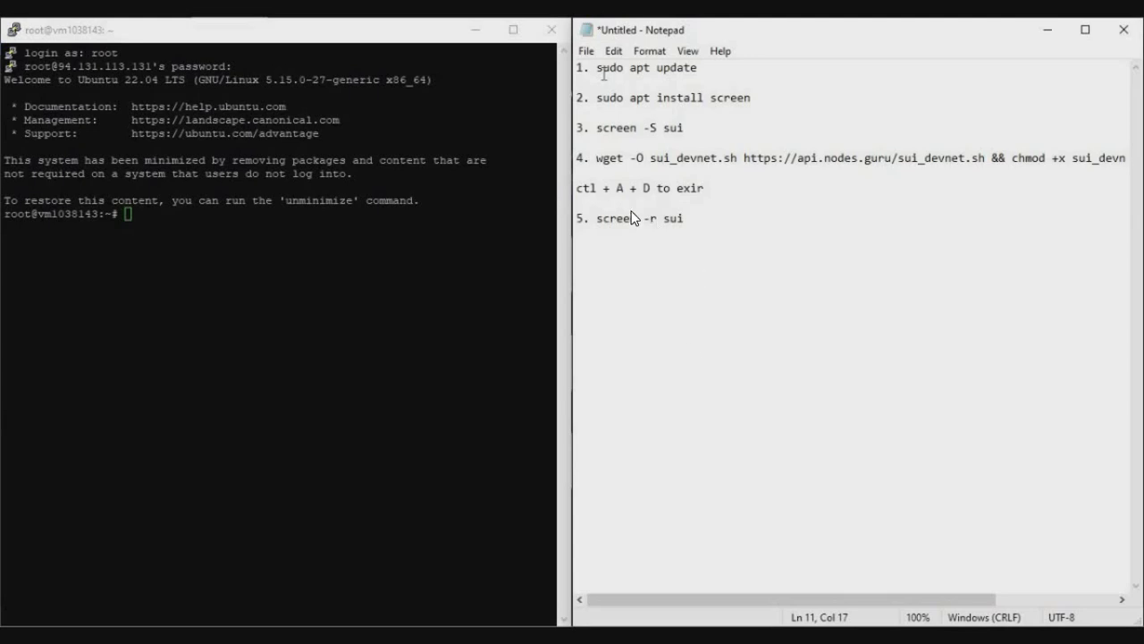
- Run sudo apt update on the server to refresh the package lists
left_click_drag(596, 68, 697, 68)
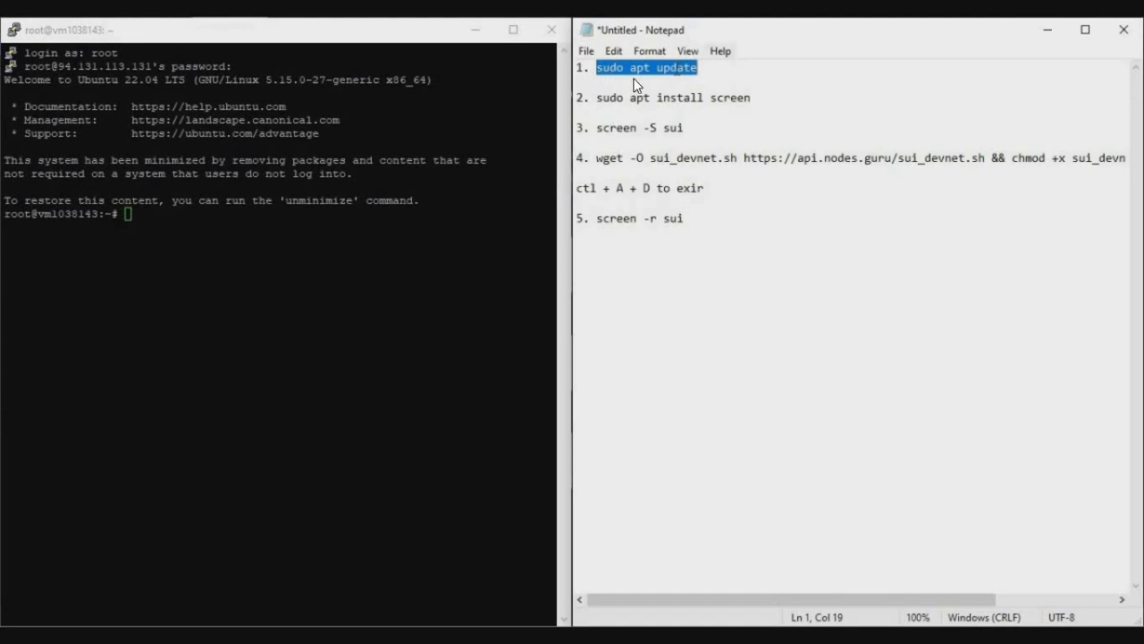
right_click(675, 68)
left_click(715, 120)
right_click(161, 220)
key("Return")
- Install screen with sudo apt install screen, confirming with y
left_click_drag(596, 97, 752, 97)
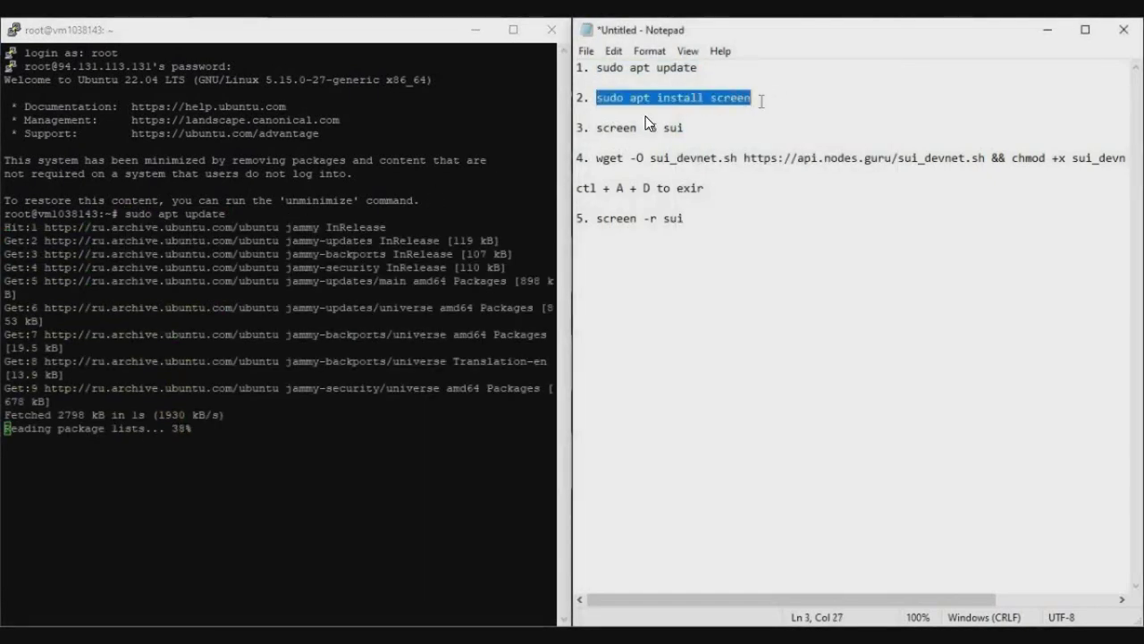
right_click(680, 118)
left_click(760, 148)
right_click(204, 472)
key("Return")
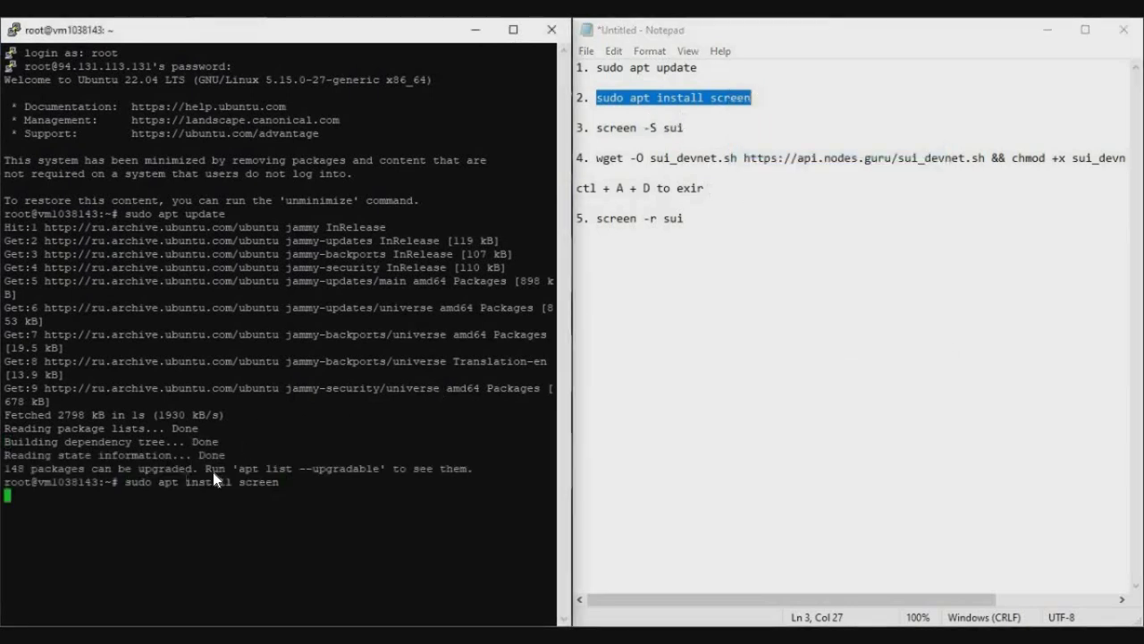
type("y")
key("Return")
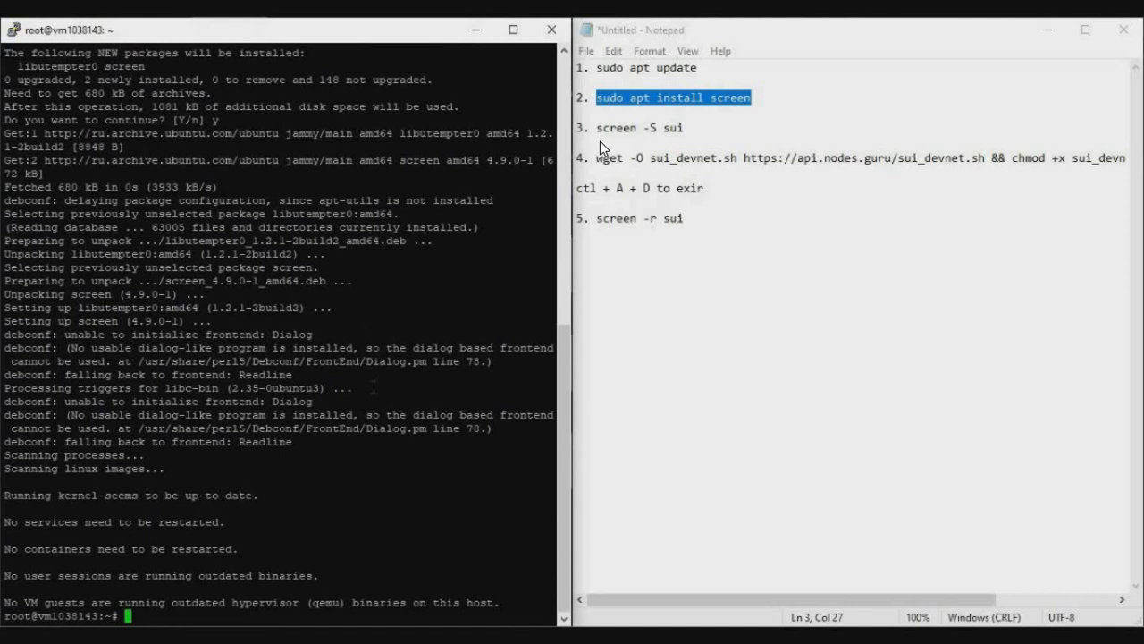
- Start a screen session named sui with screen -S sui
left_click_drag(597, 128, 690, 131)
right_click(691, 131)
left_click(706, 179)
right_click(376, 268)
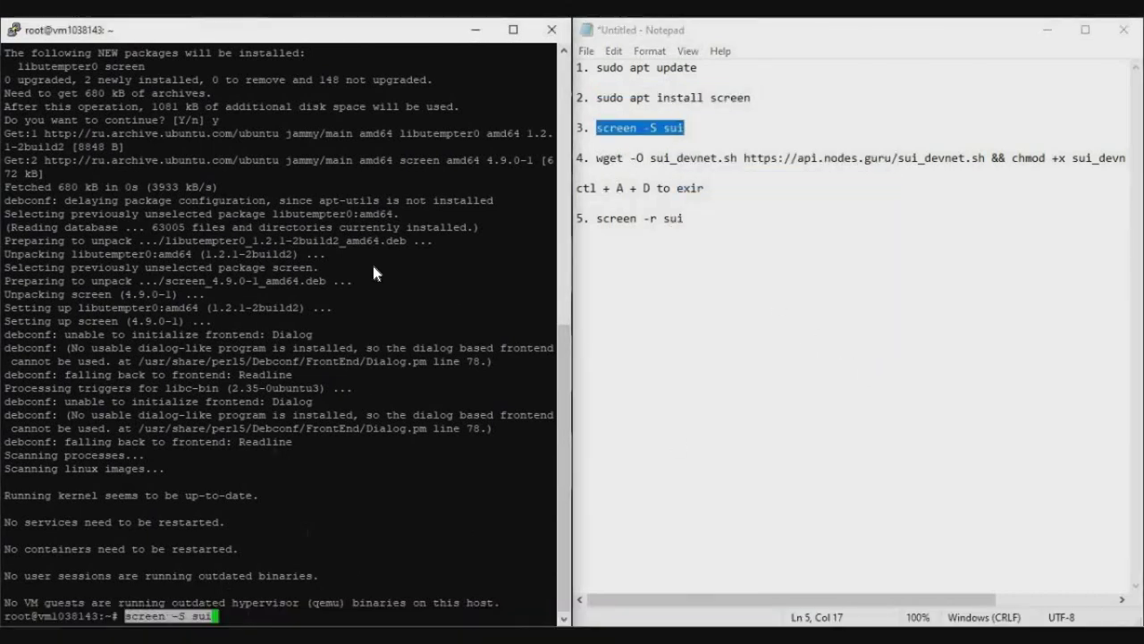
key("Return")
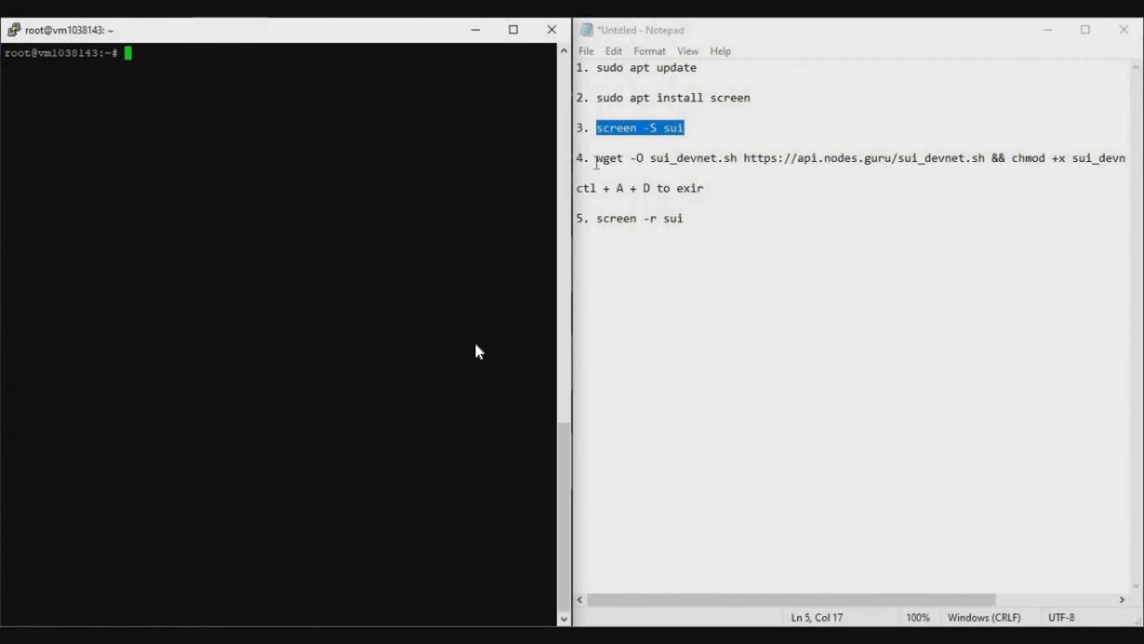
- Copy the wget install command from Notepad and run it in PuTTY
left_click(596, 159)
key("shift+End")
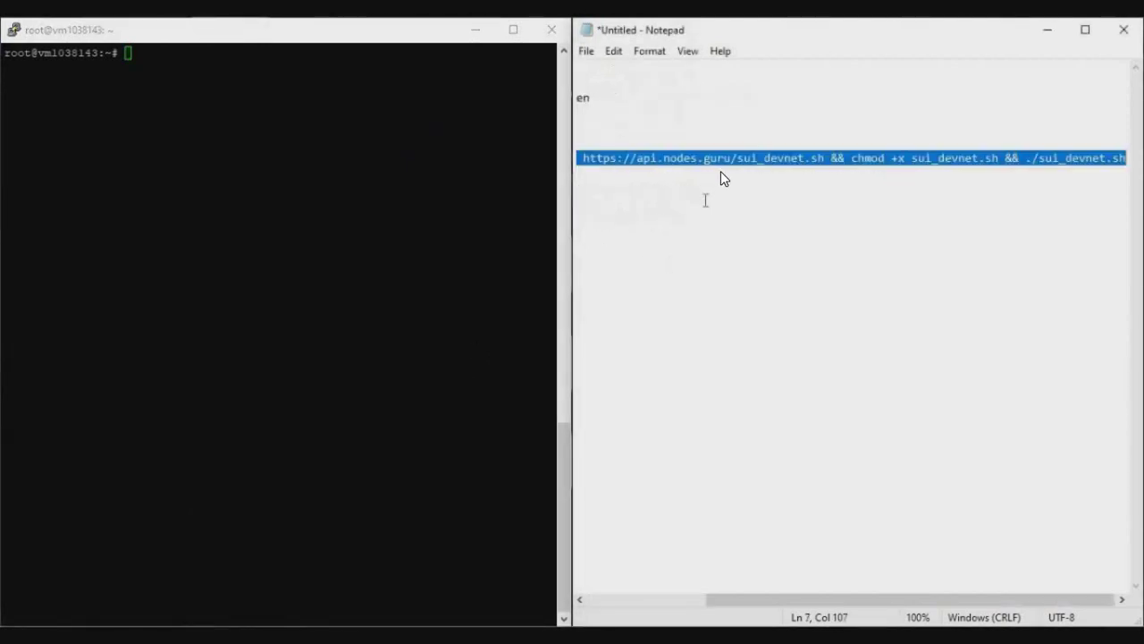
right_click(723, 173)
left_click(762, 213)
right_click(348, 268)
key("Return")
- Select the screen -r sui line in Notepad and wait for the install script to finish
key("alt+Tab")
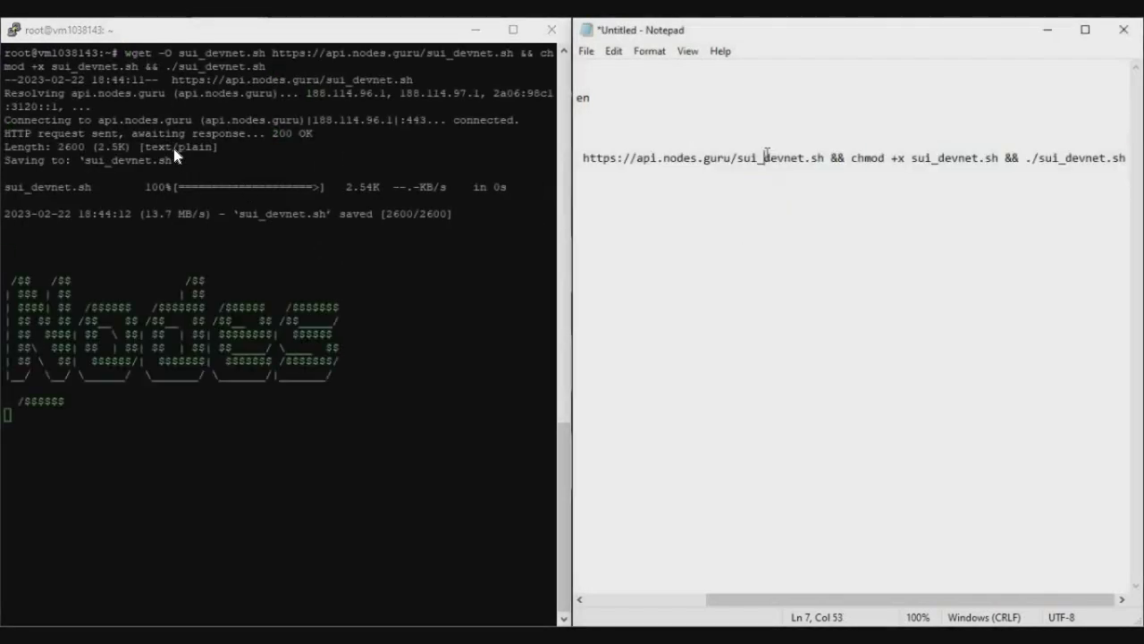
key("Home")
key("Down")
key("Down")
key("Down")
key("Down")
key("Right")
key("Right")
key("Right")
key("shift+End")
key("End")
key("alt+Tab")
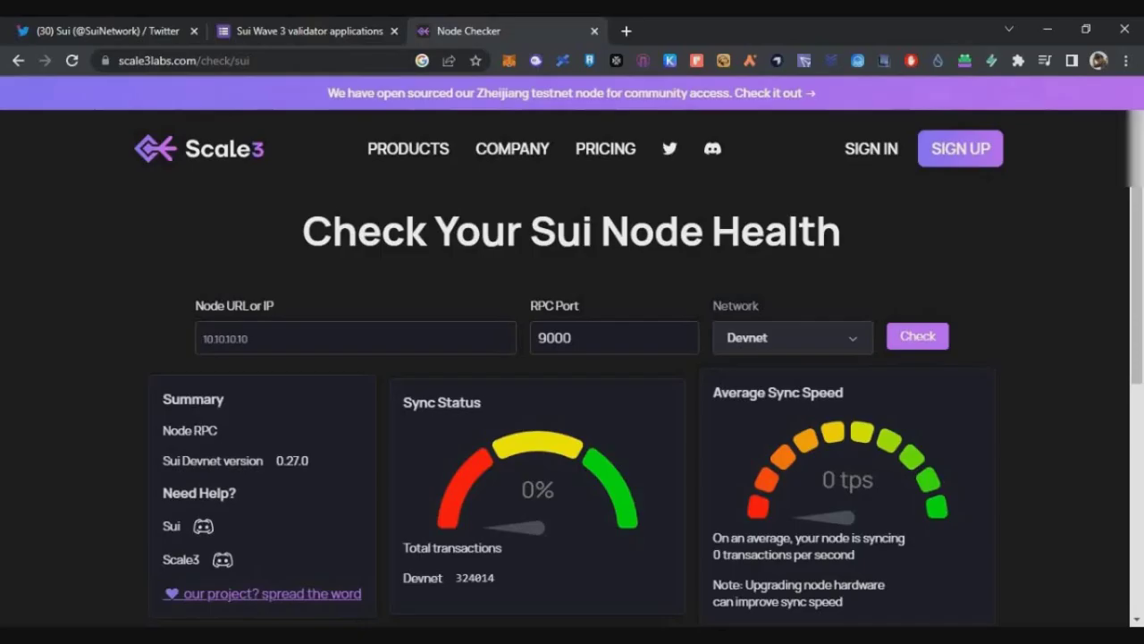
triple_click(324, 313)
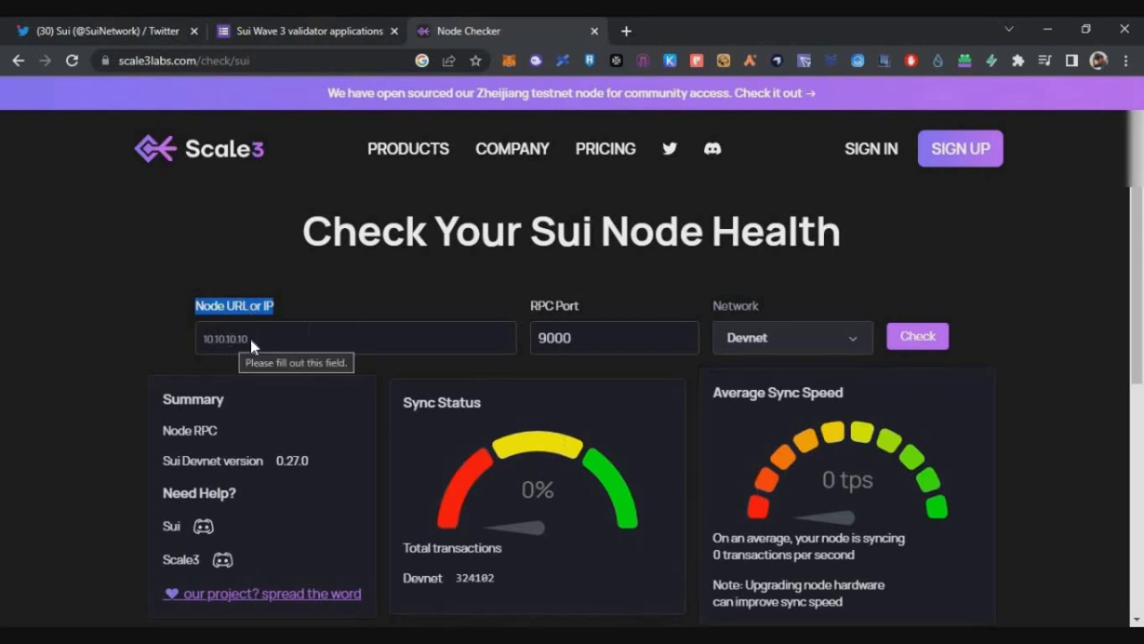
- Check the pasted server IP on Devnet port 9000 in the node checker
left_click(224, 342)
key("ctrl+v")
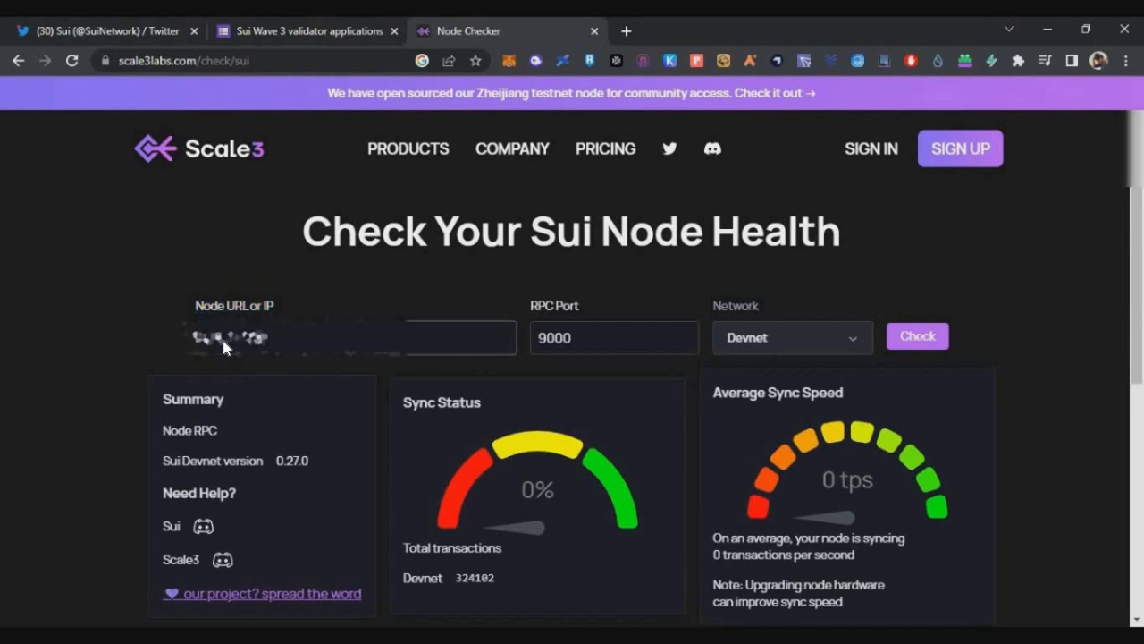
left_click(918, 337)
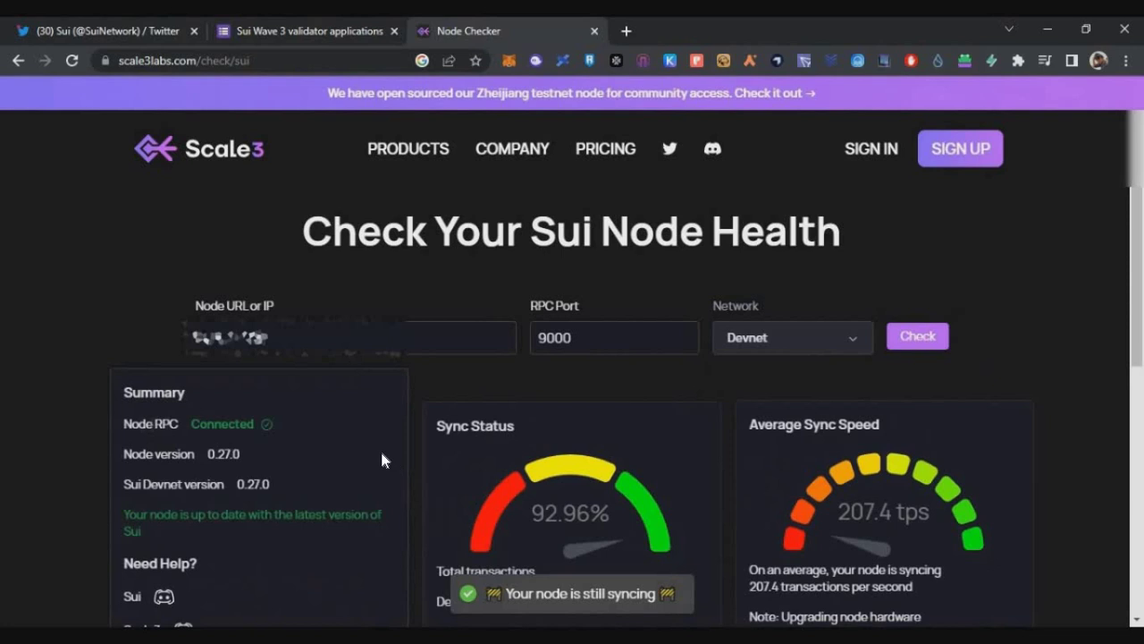
- Review the results: RPC connected, version 0.27.0 up to date, sync status, 324102 transactions
left_click_drag(266, 438, 140, 426)
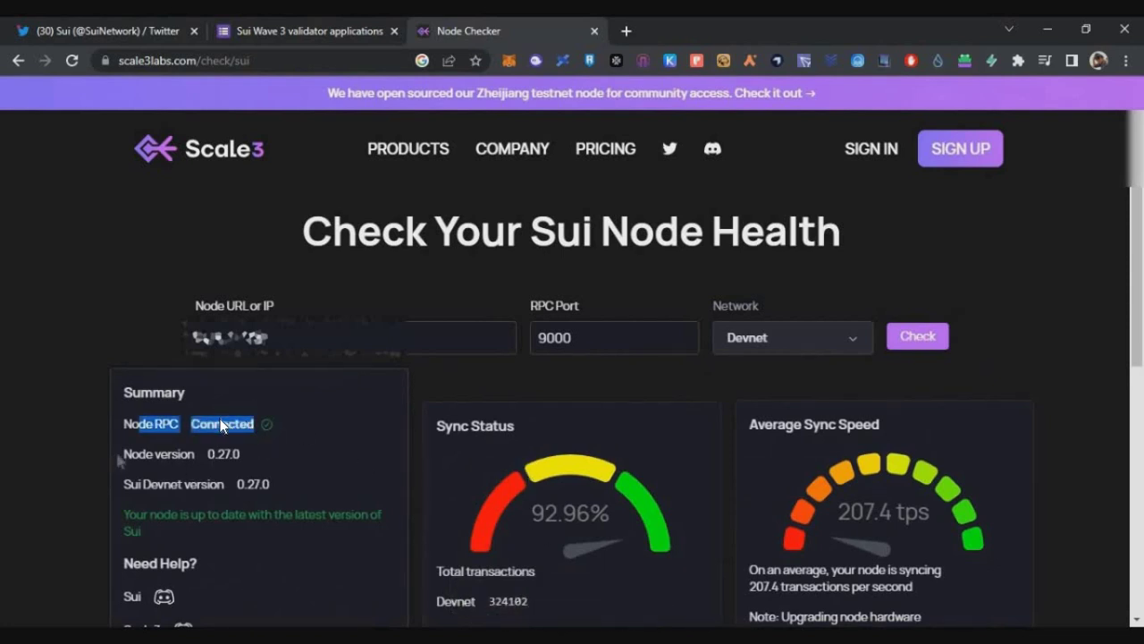
triple_click(247, 457)
left_click_drag(251, 497, 434, 478)
left_click(453, 454)
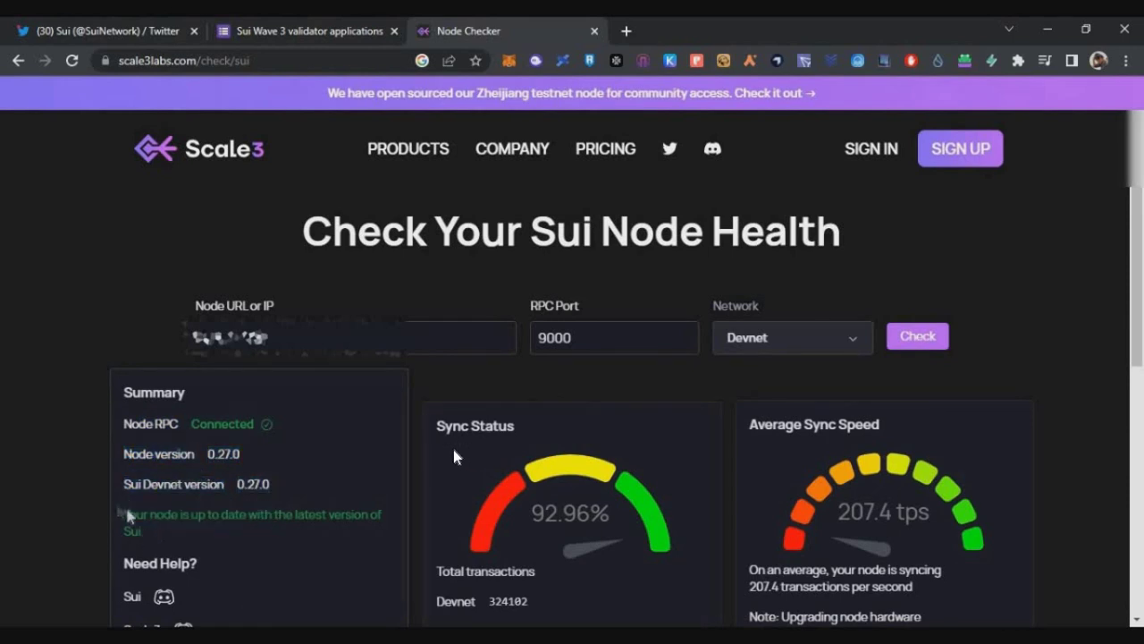
left_click_drag(128, 516, 309, 544)
left_click(527, 445)
left_click_drag(515, 427, 446, 428)
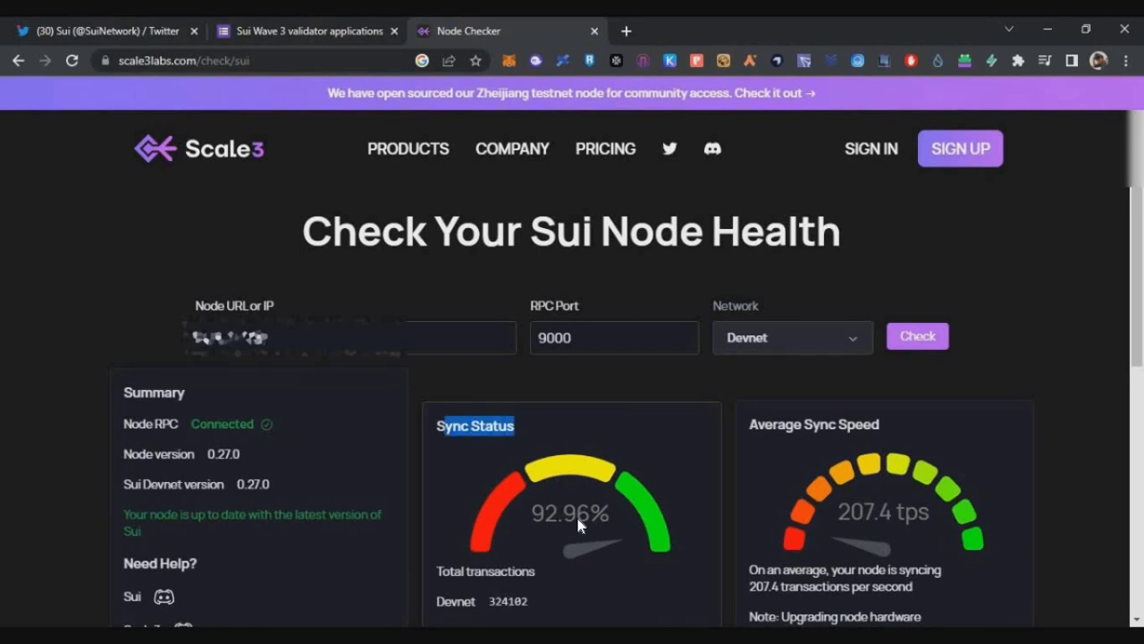
double_click(523, 602)
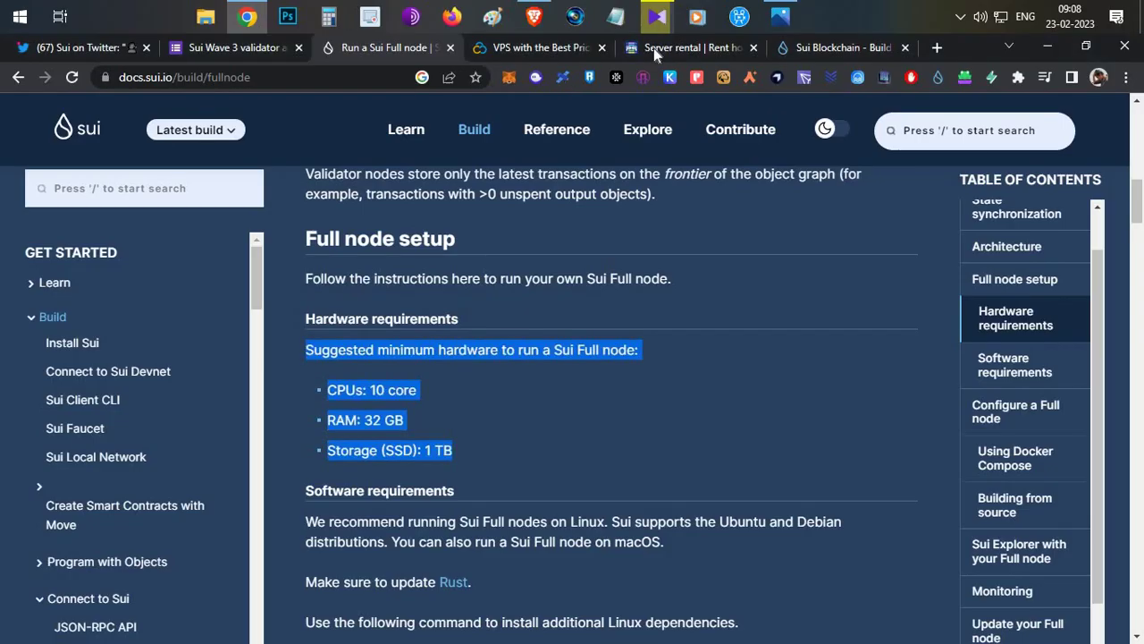
left_click(653, 48)
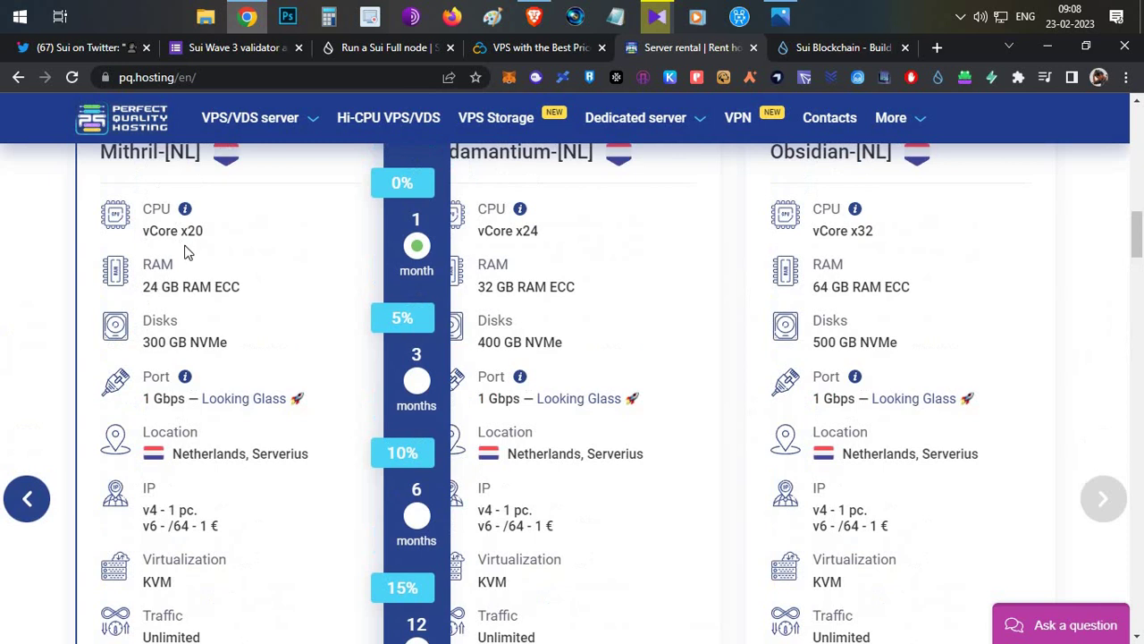
- Return to the Sui Wave 3 form and review the applicant-type and website questions, confirming Yourself
left_click(246, 54)
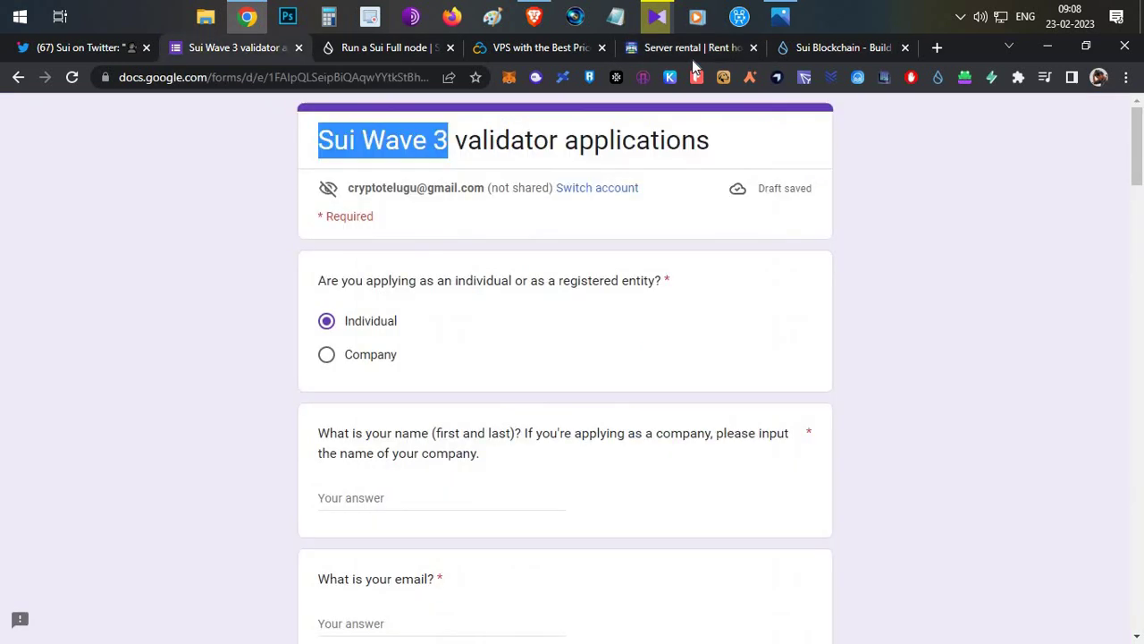
left_click(687, 54)
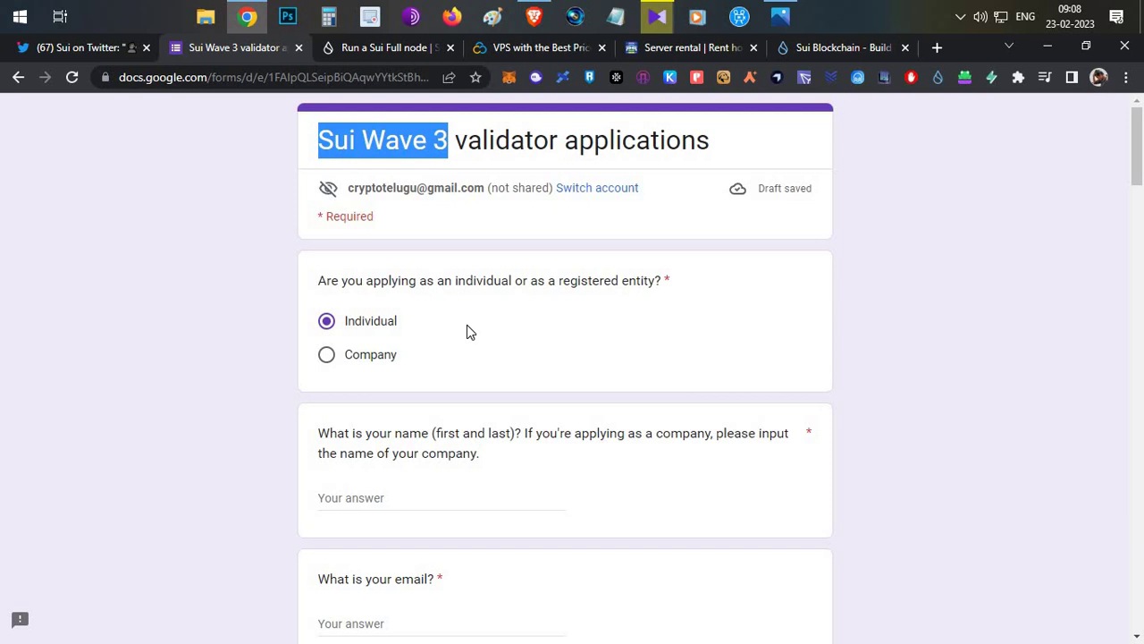
left_click_drag(436, 280, 363, 324)
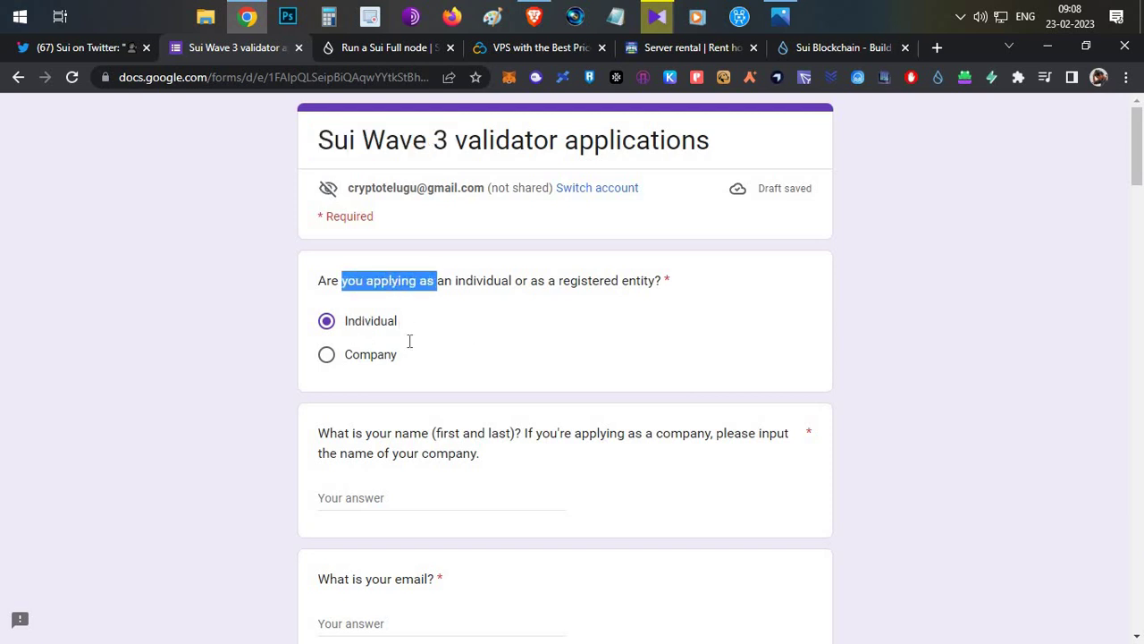
scroll(409, 340, "down", 2)
left_click_drag(379, 266, 500, 268)
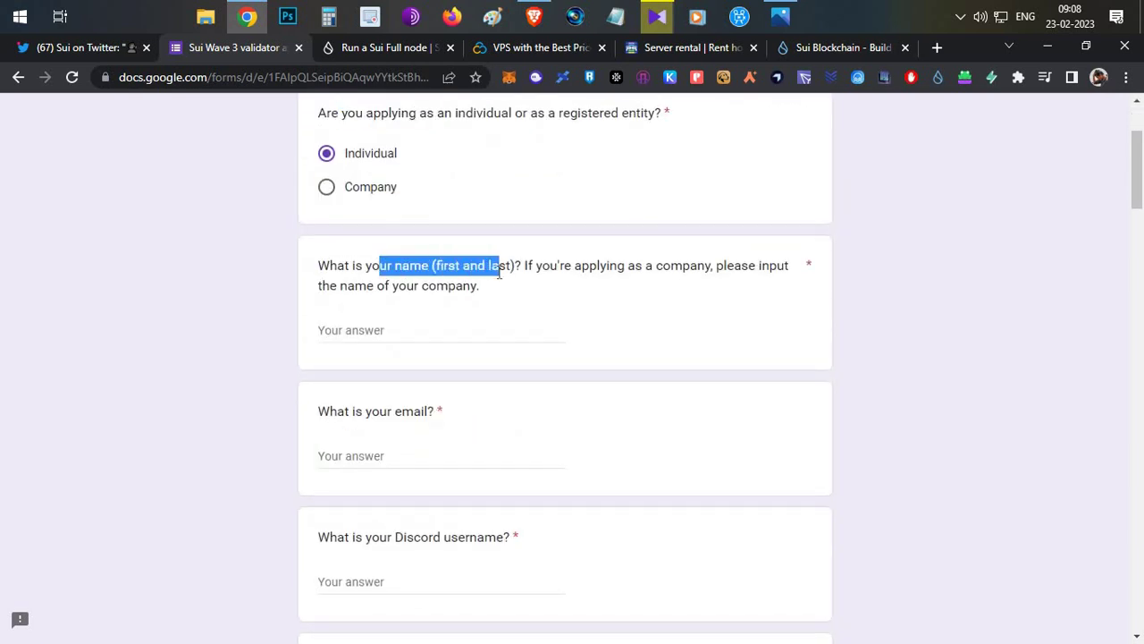
scroll(428, 282, "down", 2)
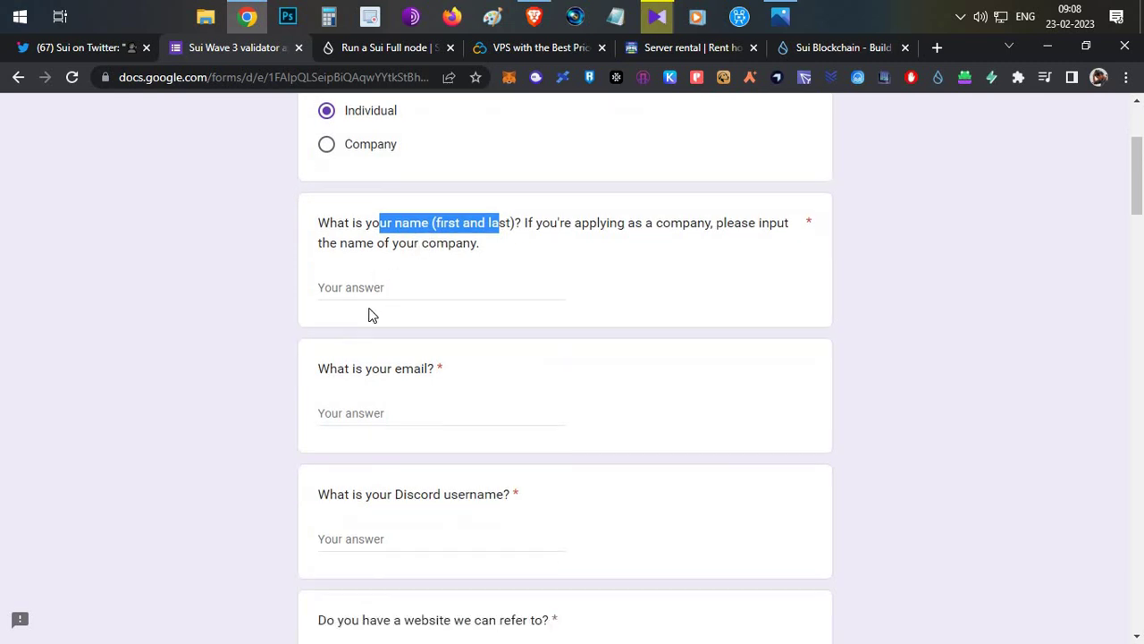
left_click_drag(351, 243, 428, 243)
scroll(442, 258, "down", 2)
left_click_drag(395, 202, 511, 206)
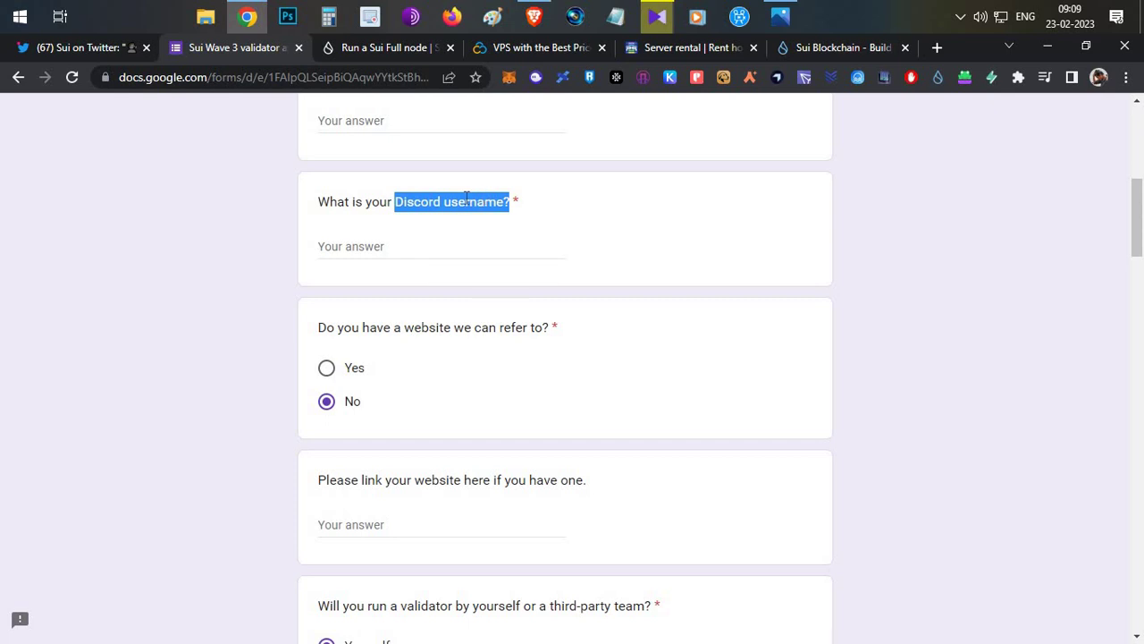
scroll(376, 184, "down", 2)
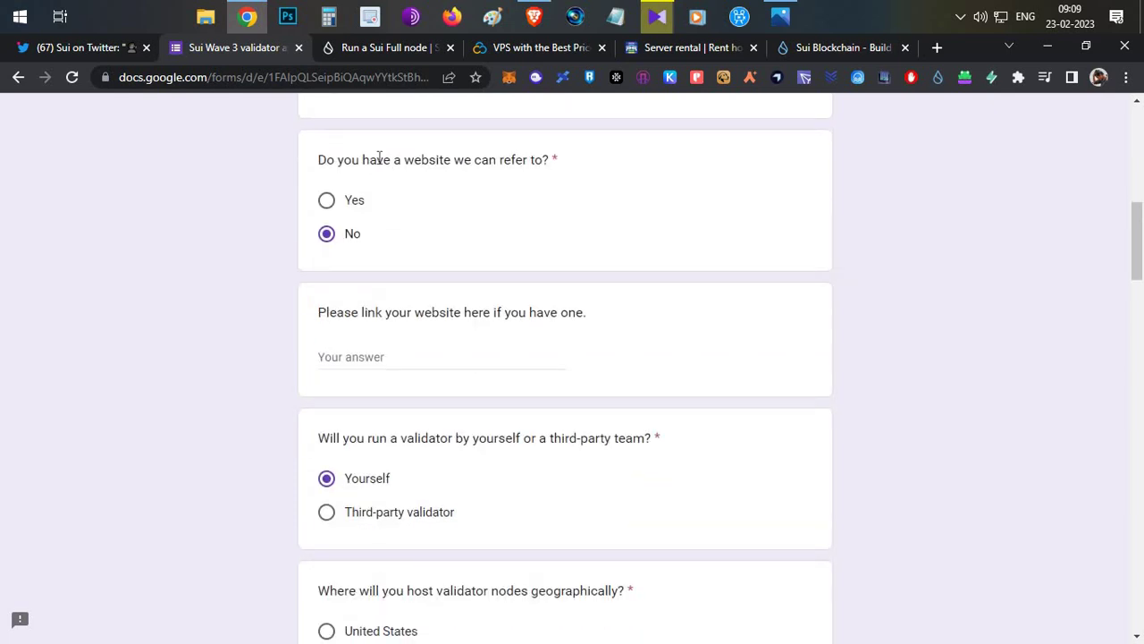
left_click_drag(547, 161, 376, 163)
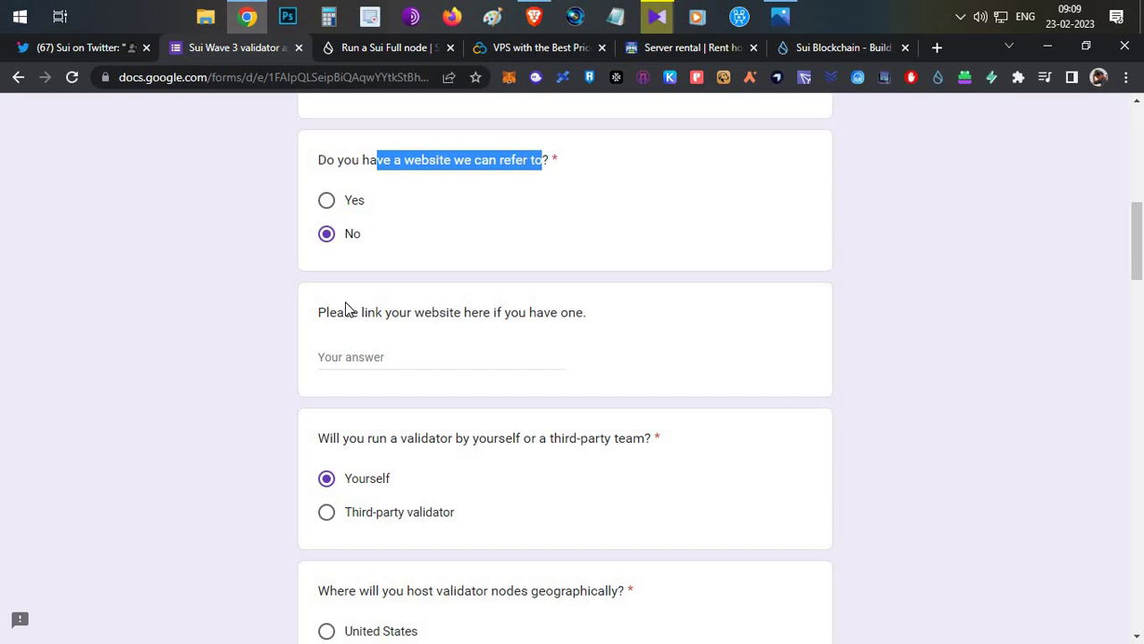
left_click(458, 335)
left_click_drag(458, 334, 344, 312)
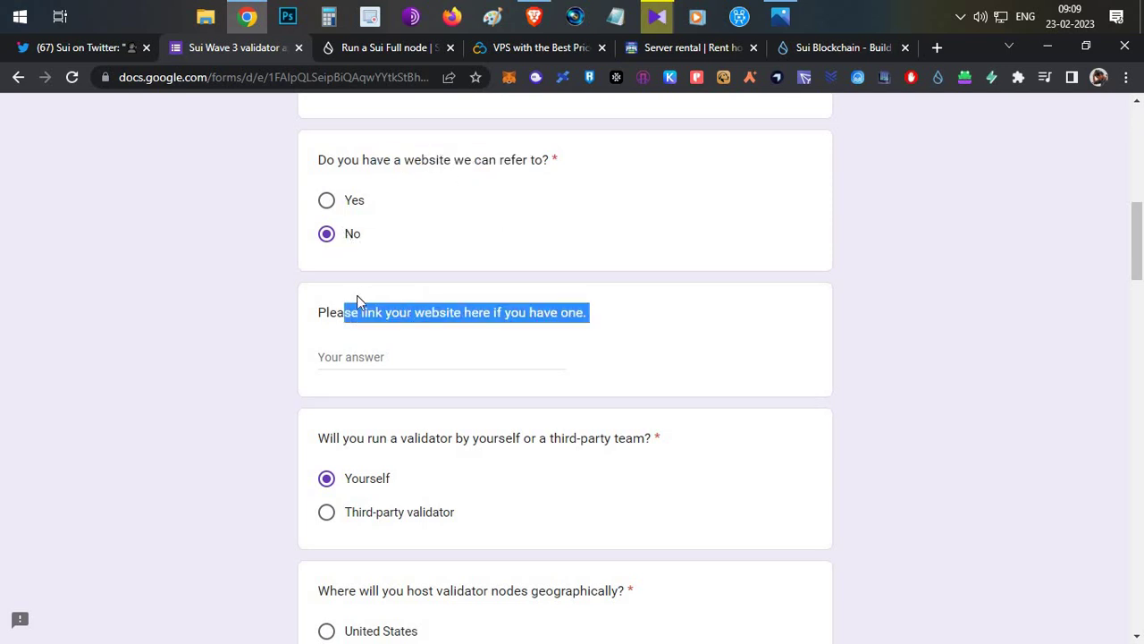
left_click_drag(508, 310, 361, 312)
scroll(373, 207, "down", 4)
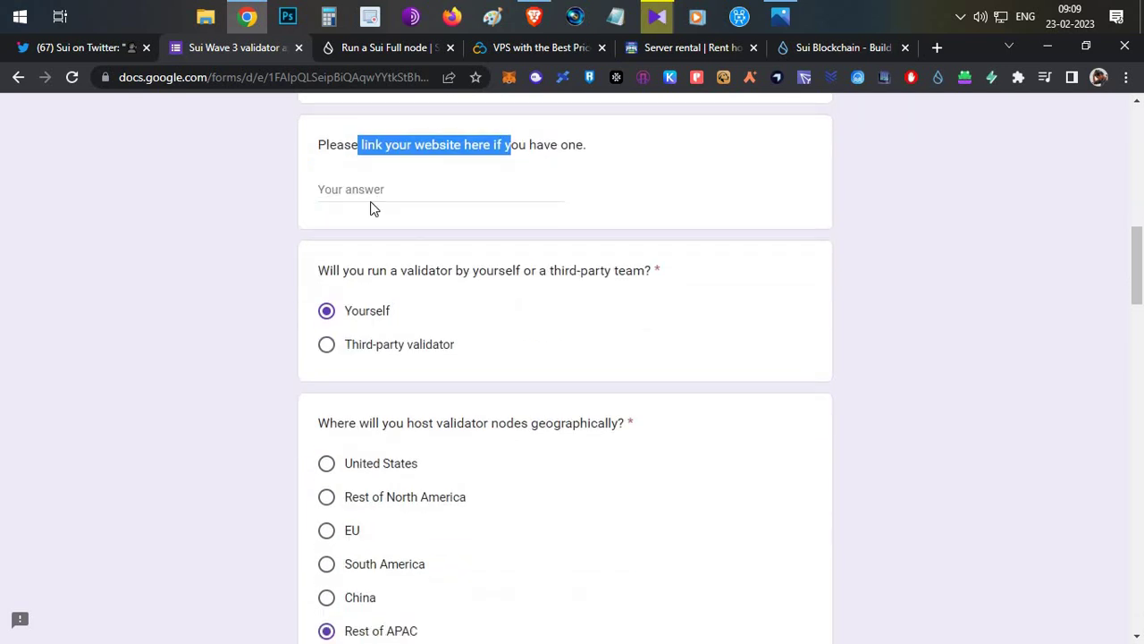
scroll(389, 242, "up", 1)
left_click_drag(488, 209, 362, 237)
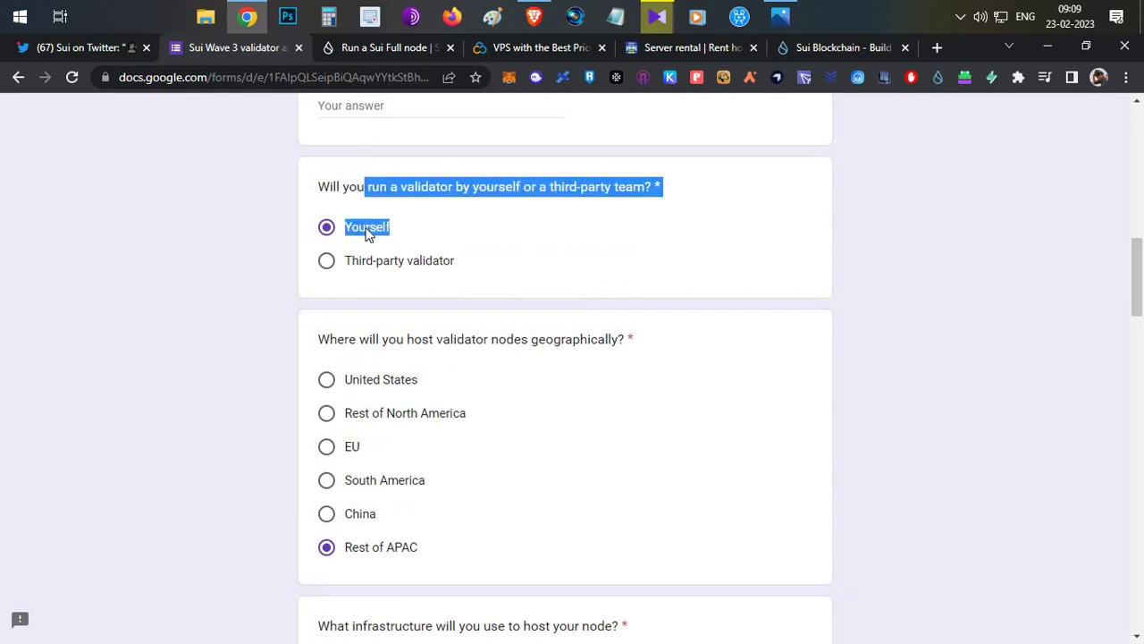
left_click(362, 228)
- Review the infrastructure questions, selecting Cloud as the hosting infrastructure
scroll(321, 250, "down", 1)
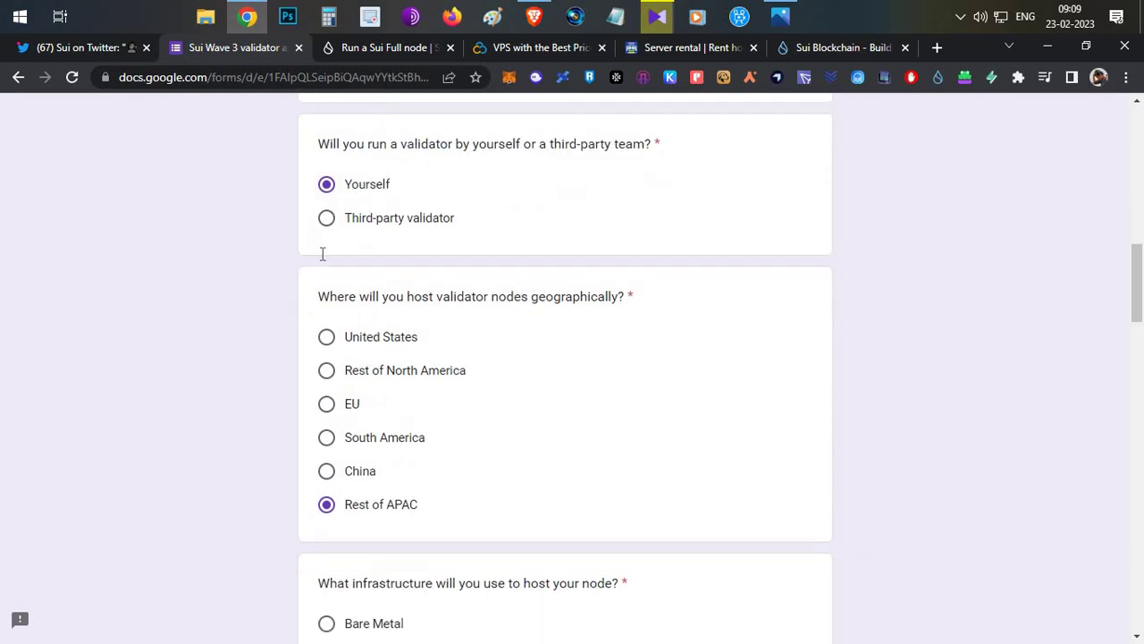
left_click_drag(318, 256, 526, 253)
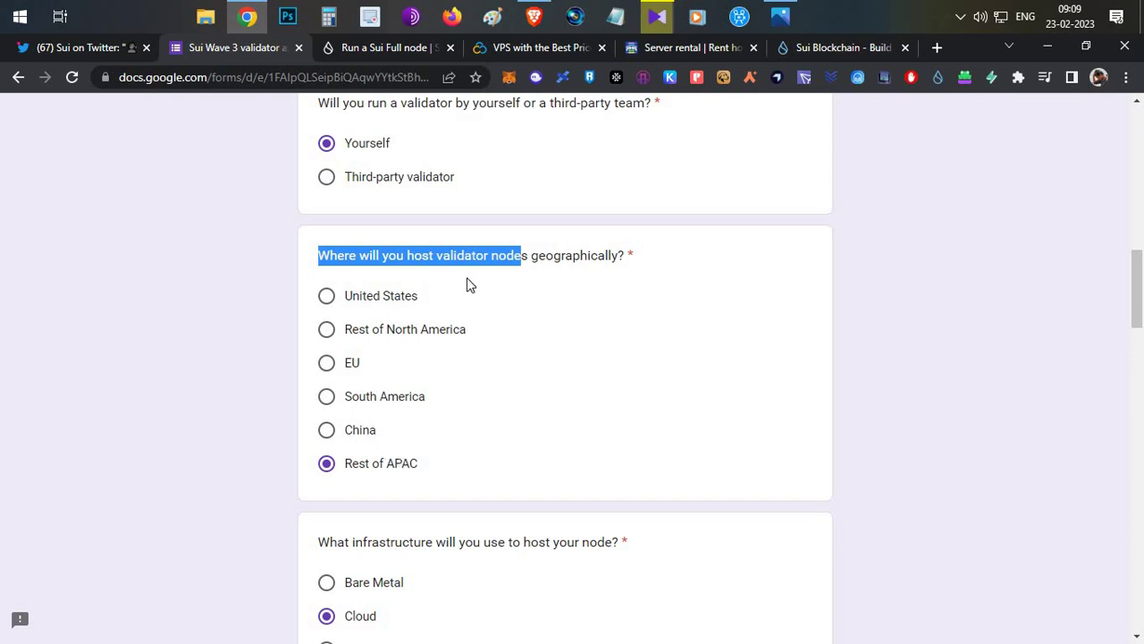
scroll(353, 308, "down", 3)
left_click_drag(352, 291, 483, 291)
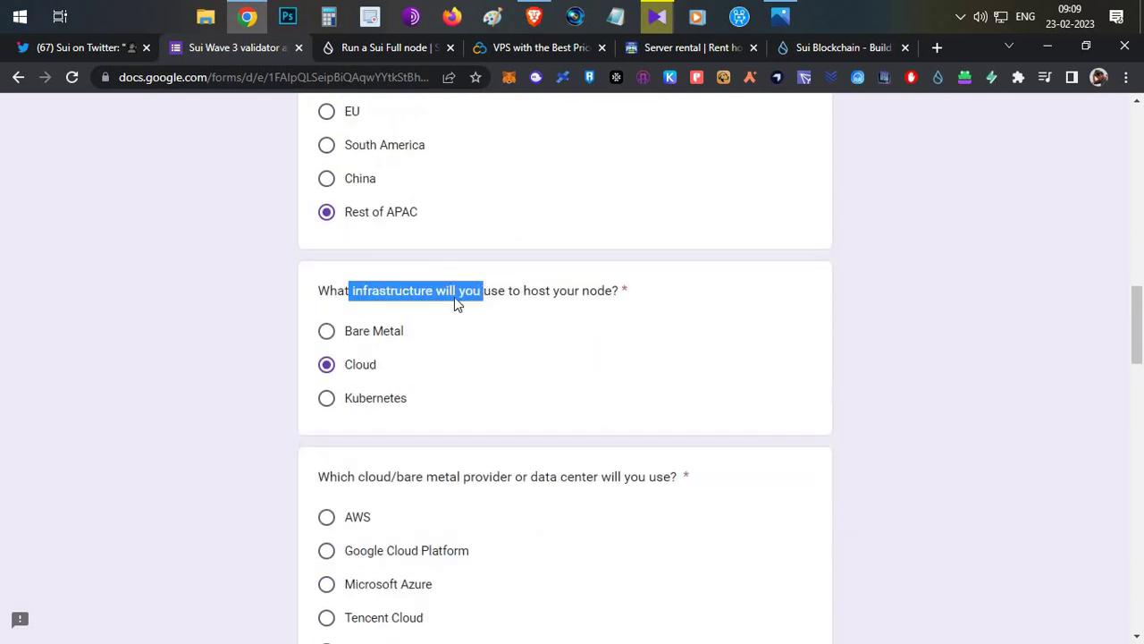
scroll(362, 288, "down", 1)
left_click(362, 288)
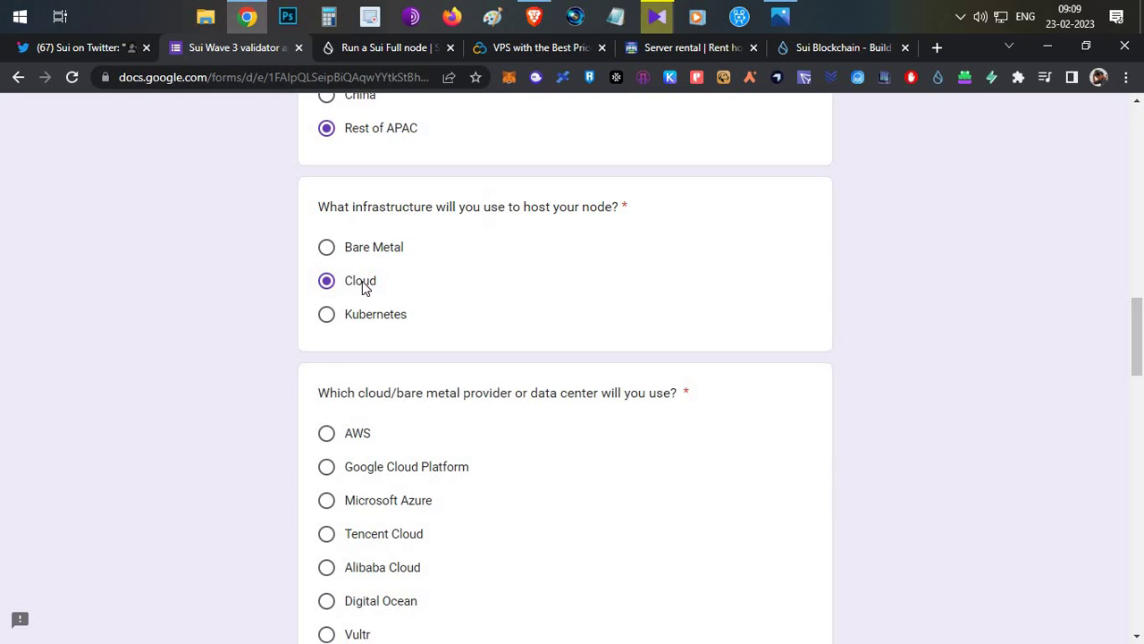
scroll(349, 268, "down", 2)
left_click_drag(318, 226, 450, 225)
scroll(441, 260, "down", 1)
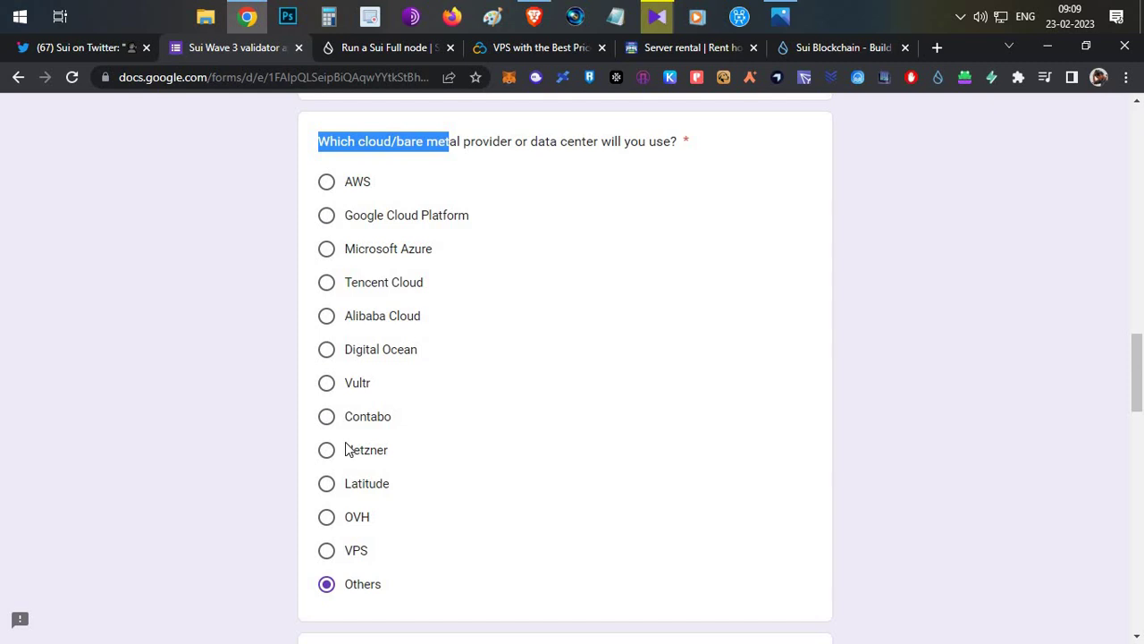
scroll(344, 442, "down", 2)
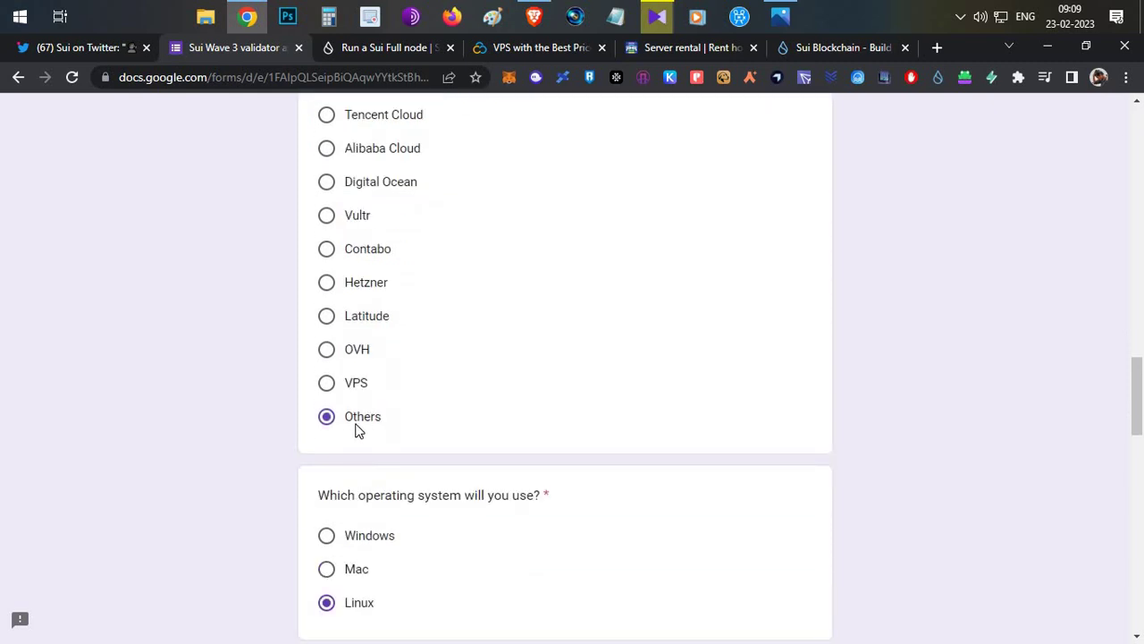
scroll(355, 430, "up", 2)
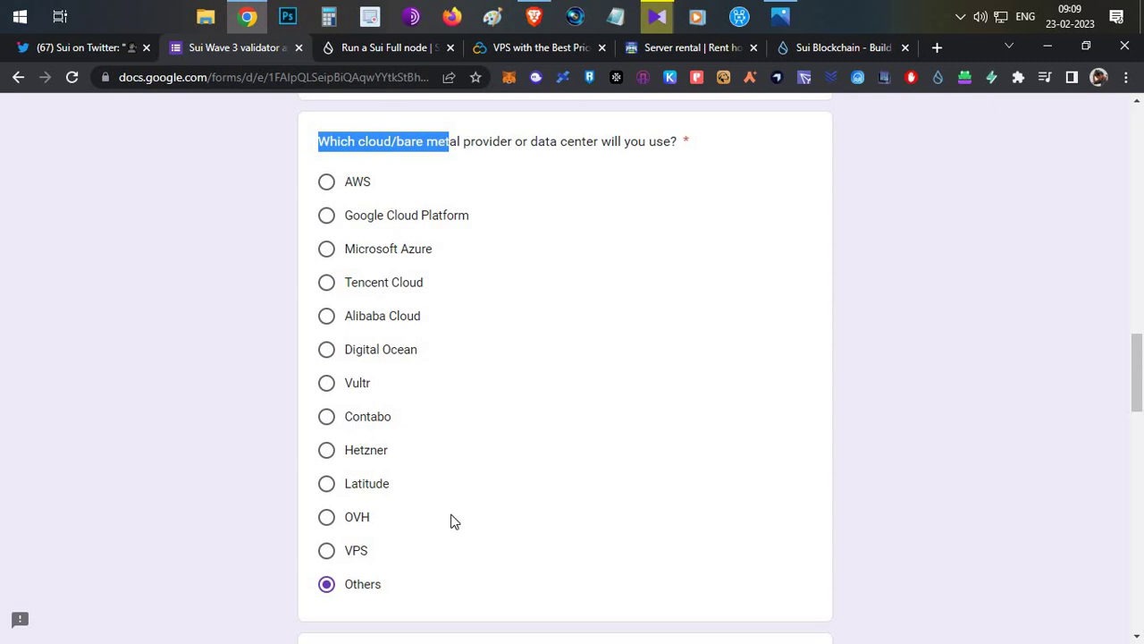
scroll(375, 376, "down", 1)
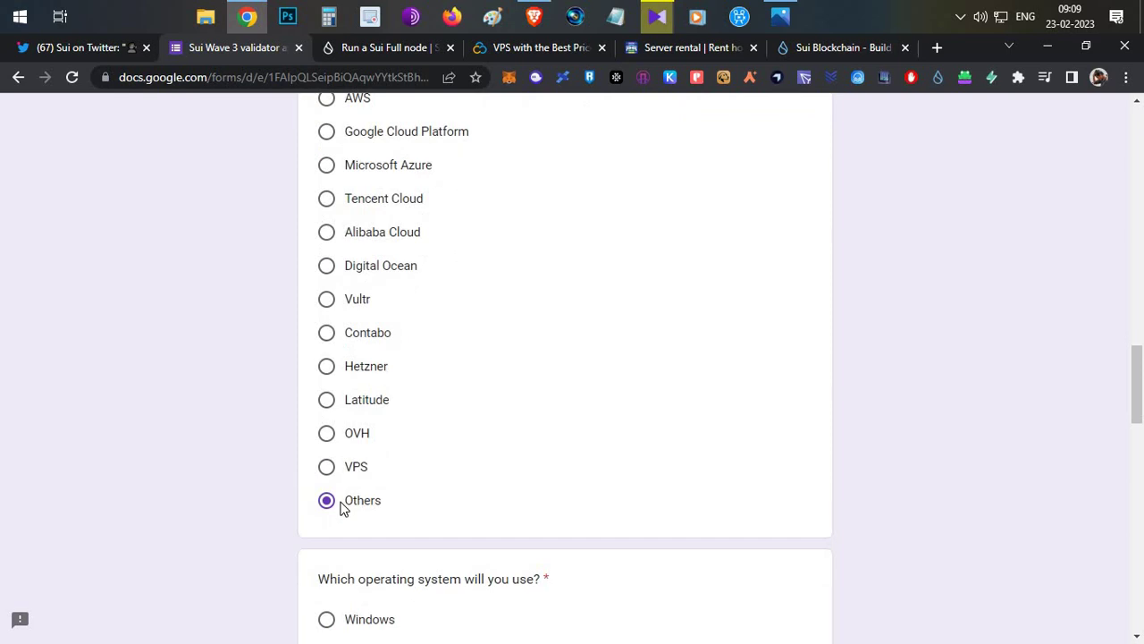
- Review the Linux operating system answer and the Aptos and Others validated chains
left_click(638, 52)
left_click(292, 50)
scroll(434, 463, "up", 1)
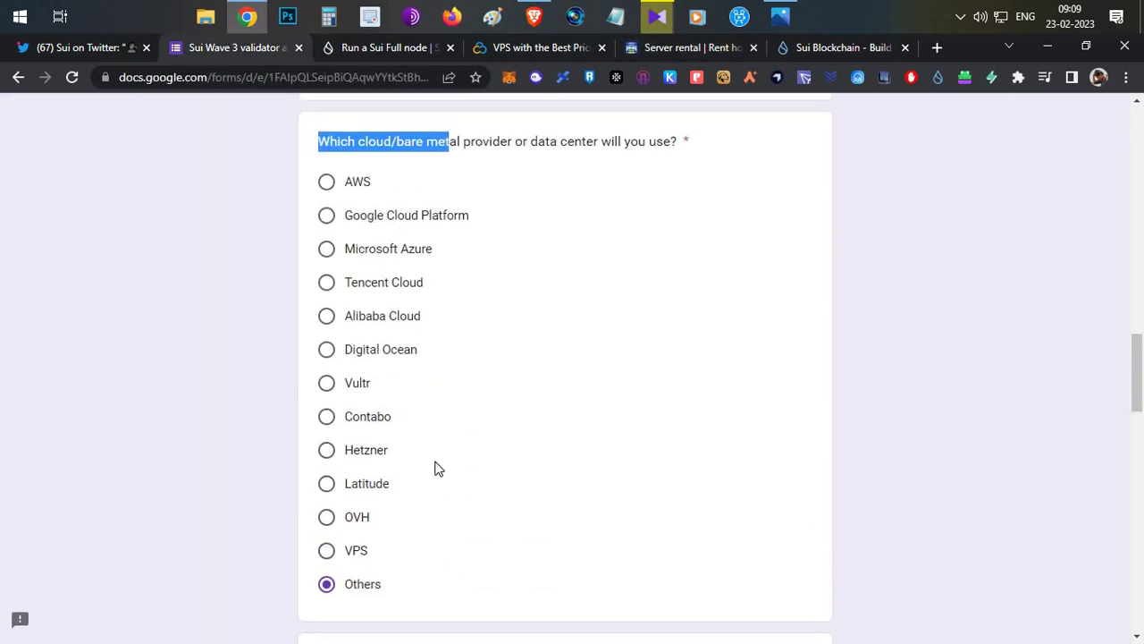
scroll(385, 512, "down", 1)
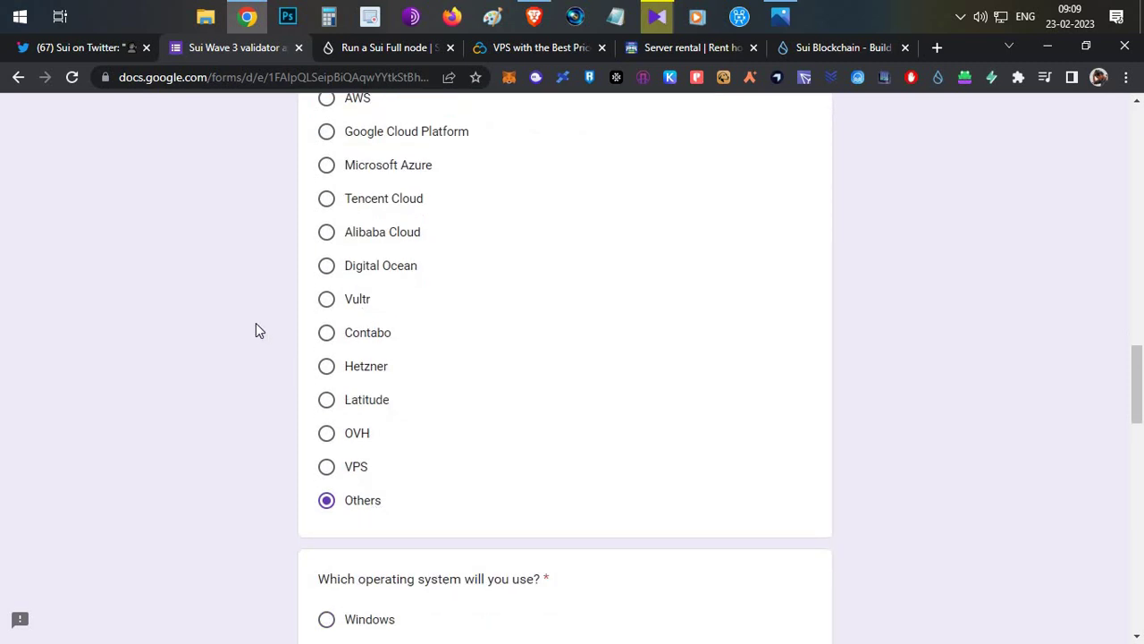
scroll(241, 344, "up", 1)
scroll(229, 360, "up", 1)
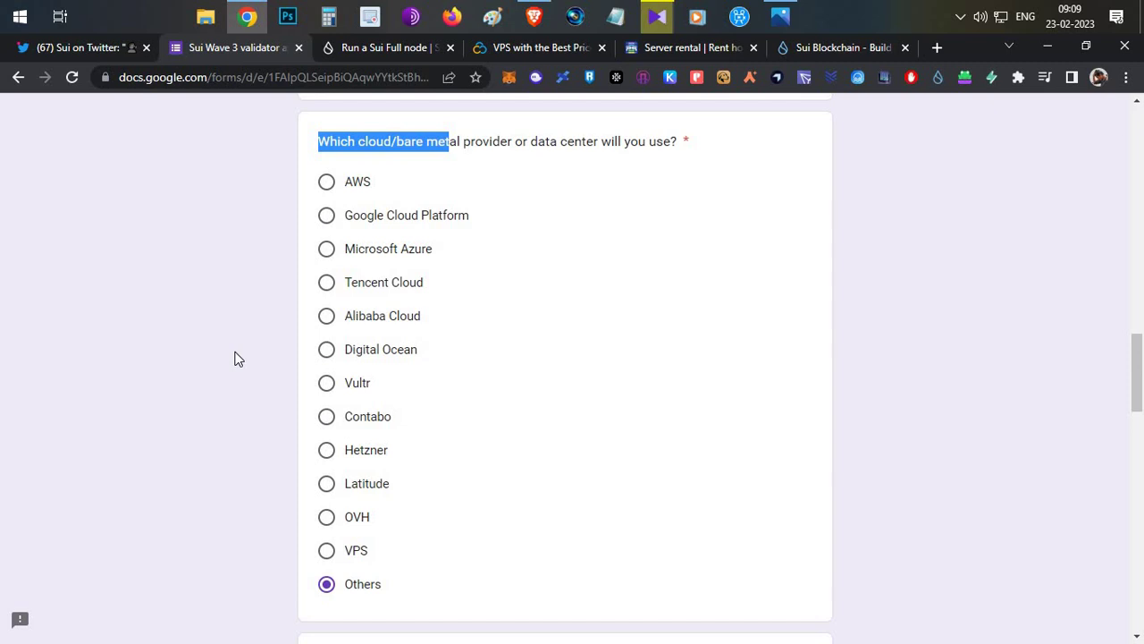
scroll(235, 357, "down", 7)
scroll(291, 299, "up", 1)
scroll(295, 298, "up", 1)
left_click_drag(360, 243, 439, 244)
left_click(501, 324)
scroll(447, 358, "down", 1)
left_click_drag(357, 346, 488, 346)
scroll(497, 212, "down", 2)
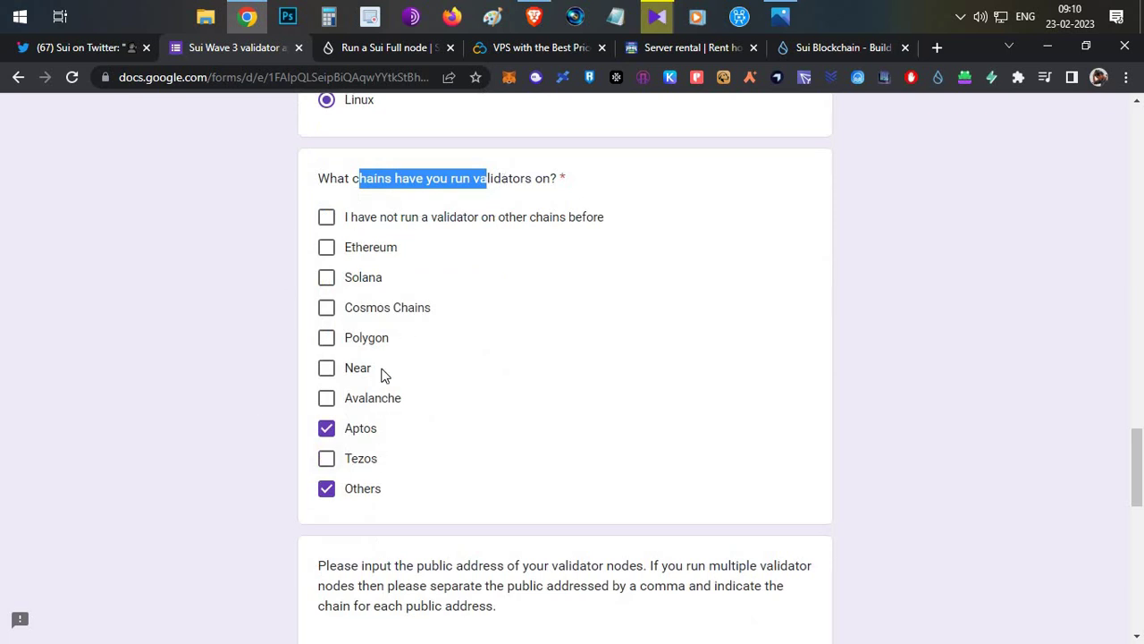
- Tick and untick 'I have not run a validator', then zoom the form to 150%
left_click(328, 220)
key("space")
scroll(260, 276, "down", 1)
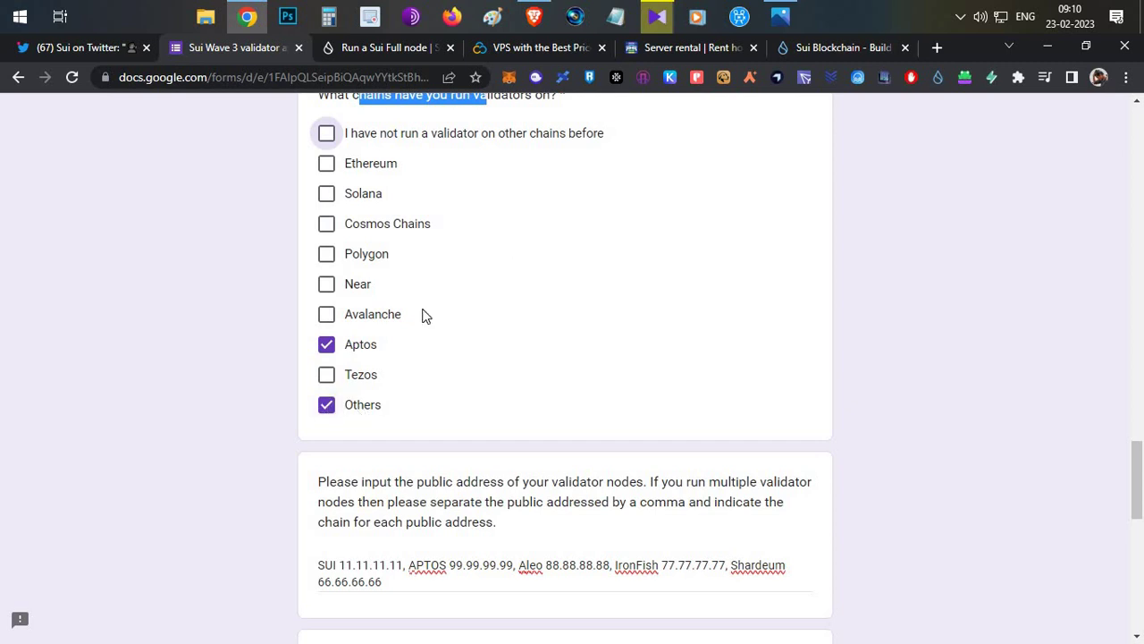
scroll(478, 335, "down", 2)
key("ctrl+plus")
key("ctrl+plus")
key("ctrl+plus")
scroll(468, 333, "down", 3)
- Inspect the address question's instructions and the SUI entry 11.11.11.11 in the answer
left_click_drag(196, 163, 428, 223)
left_click(427, 223)
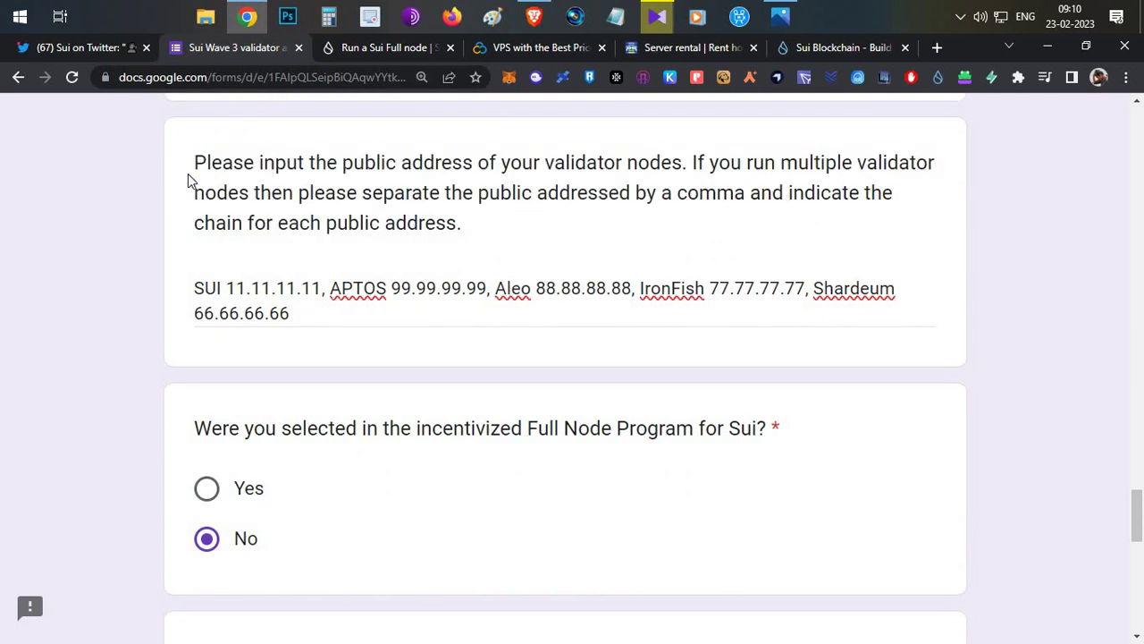
left_click_drag(195, 163, 386, 193)
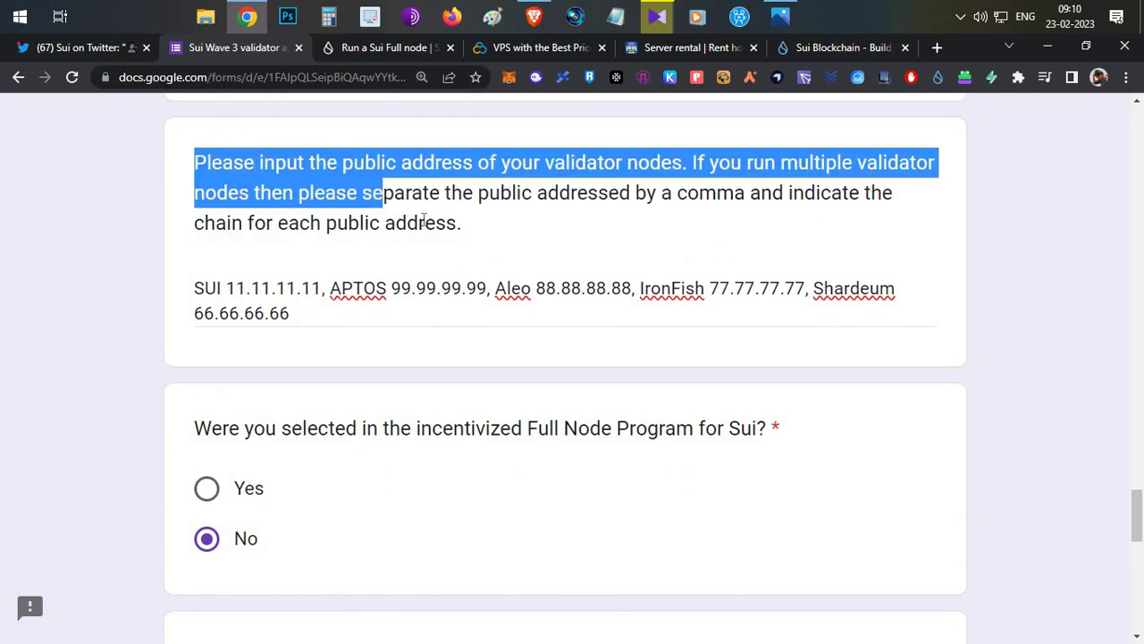
left_click(436, 220)
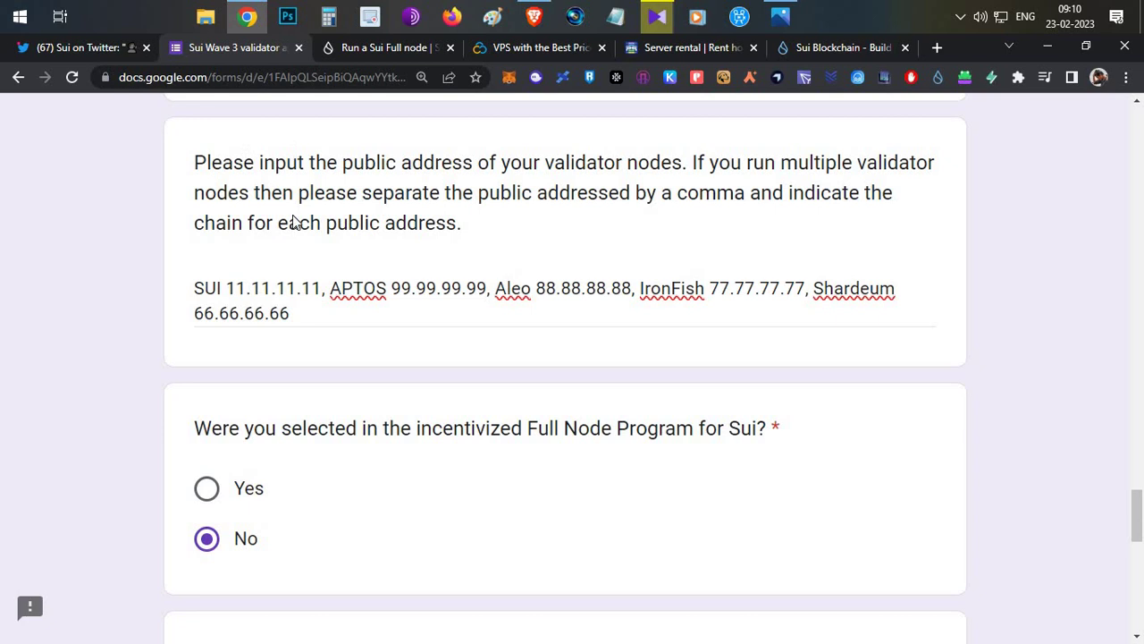
scroll(335, 407, "up", 4)
scroll(355, 281, "down", 1)
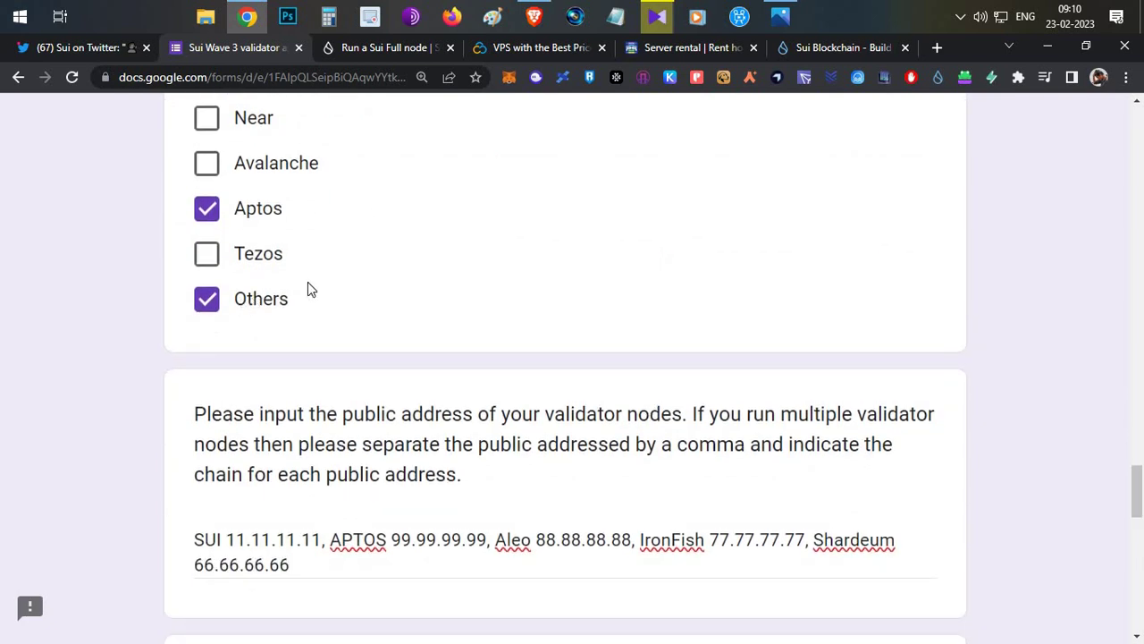
scroll(350, 283, "down", 2)
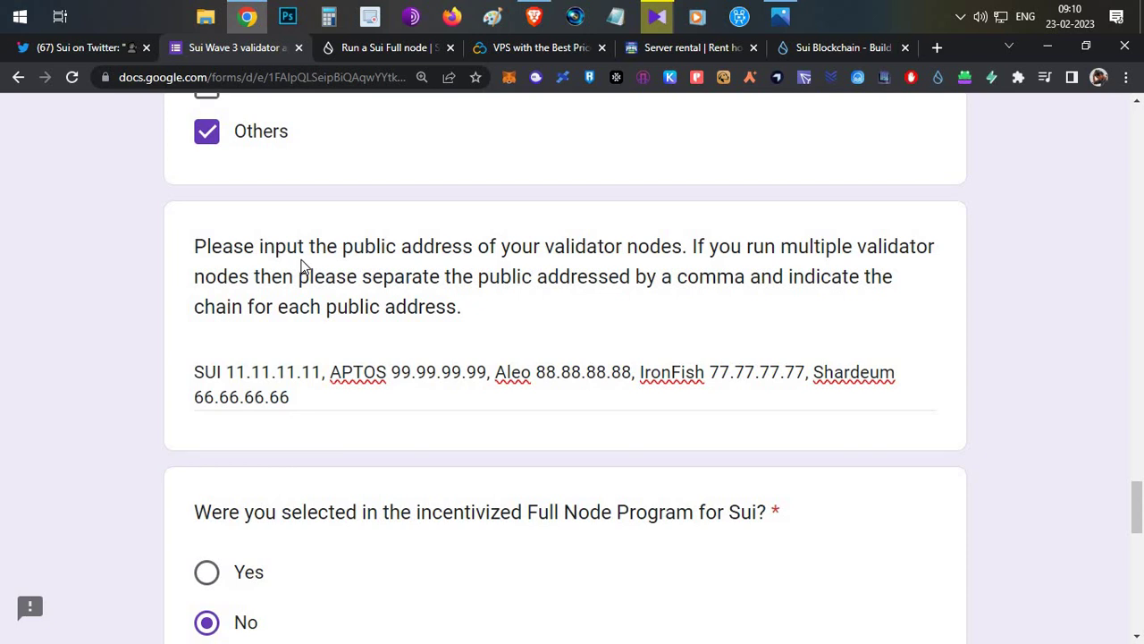
left_click_drag(226, 374, 321, 372)
left_click(328, 372)
left_click(460, 266)
left_click_drag(194, 246, 458, 306)
left_click_drag(195, 371, 321, 372)
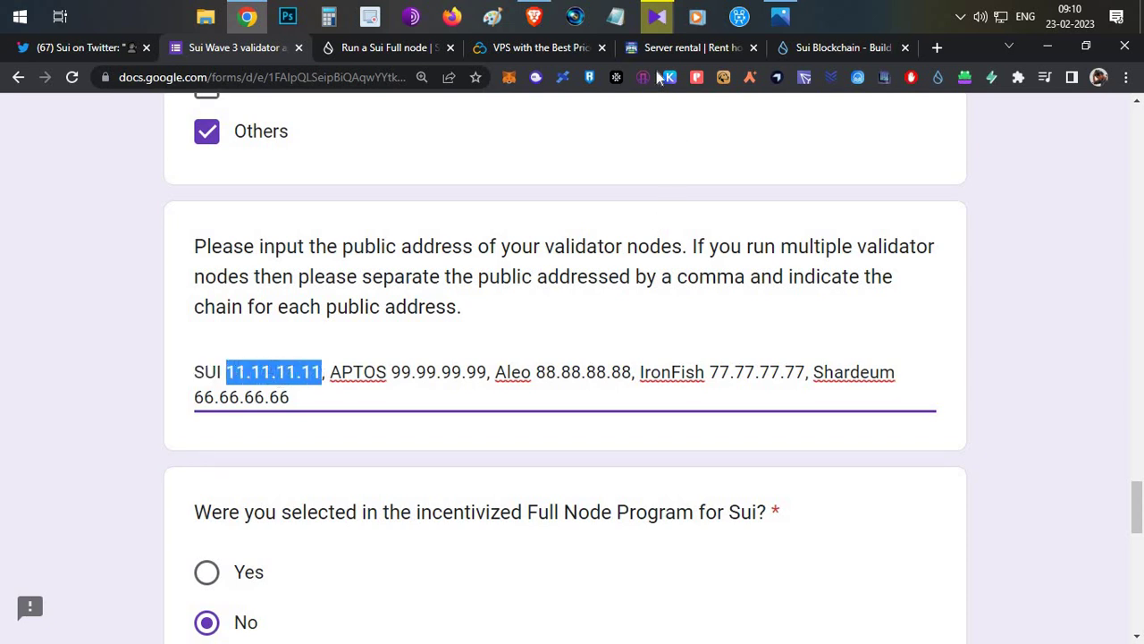
- Insert a comma after 11.11.11.11 and highlight the APTOS entry 99.99.99.99
left_click(324, 372)
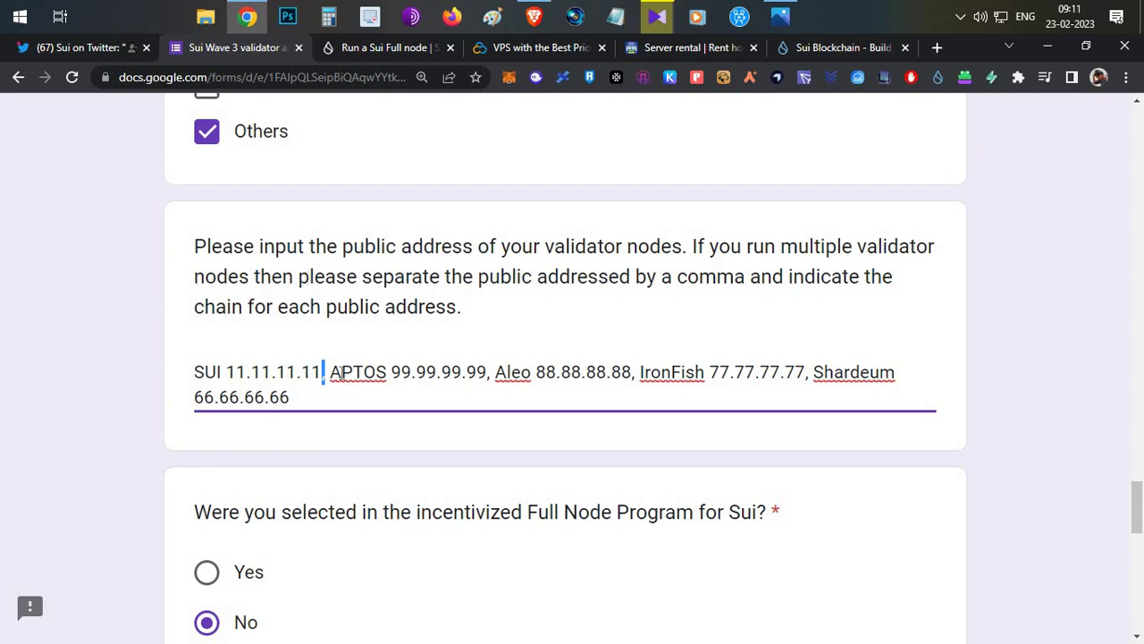
type(",")
left_click(388, 372, "shift")
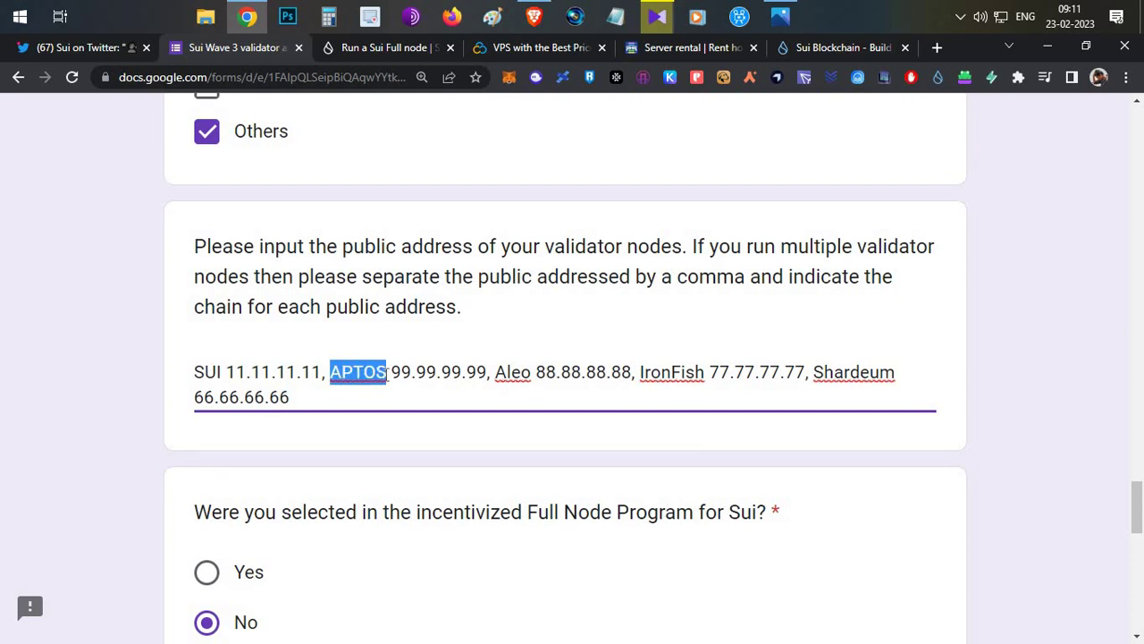
left_click_drag(391, 372, 534, 372)
- Highlight the Aleo, IronFish and Shardeum entries, then the SUI entry again
left_click(546, 372)
left_click(607, 375, "shift")
left_click_drag(637, 376, 721, 372)
left_click(831, 404)
double_click(889, 372)
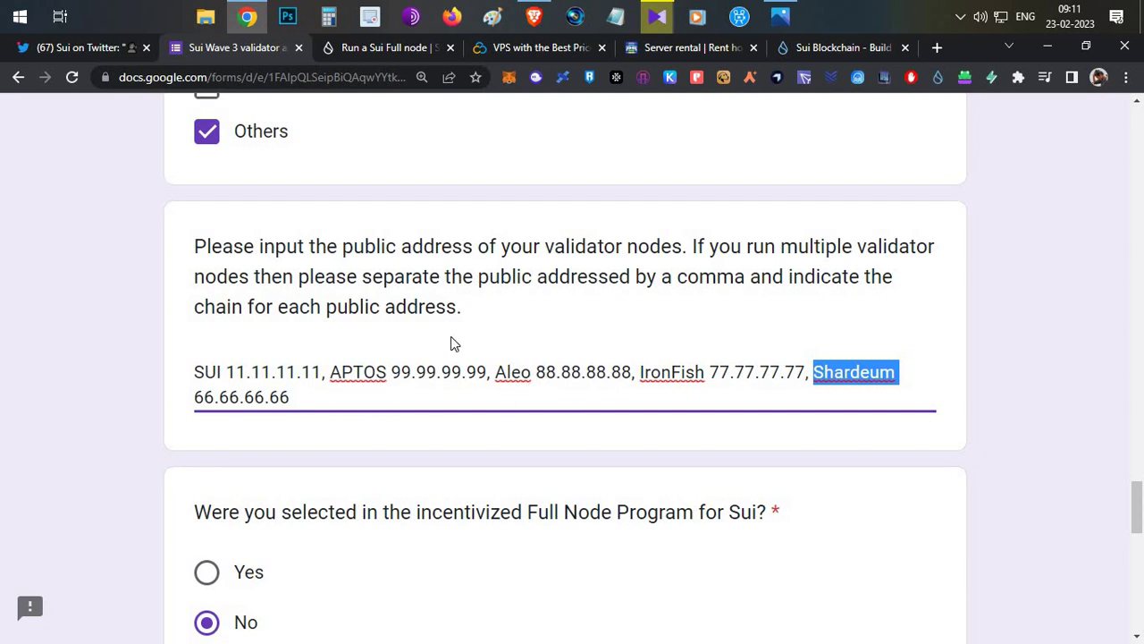
left_click_drag(194, 372, 326, 376)
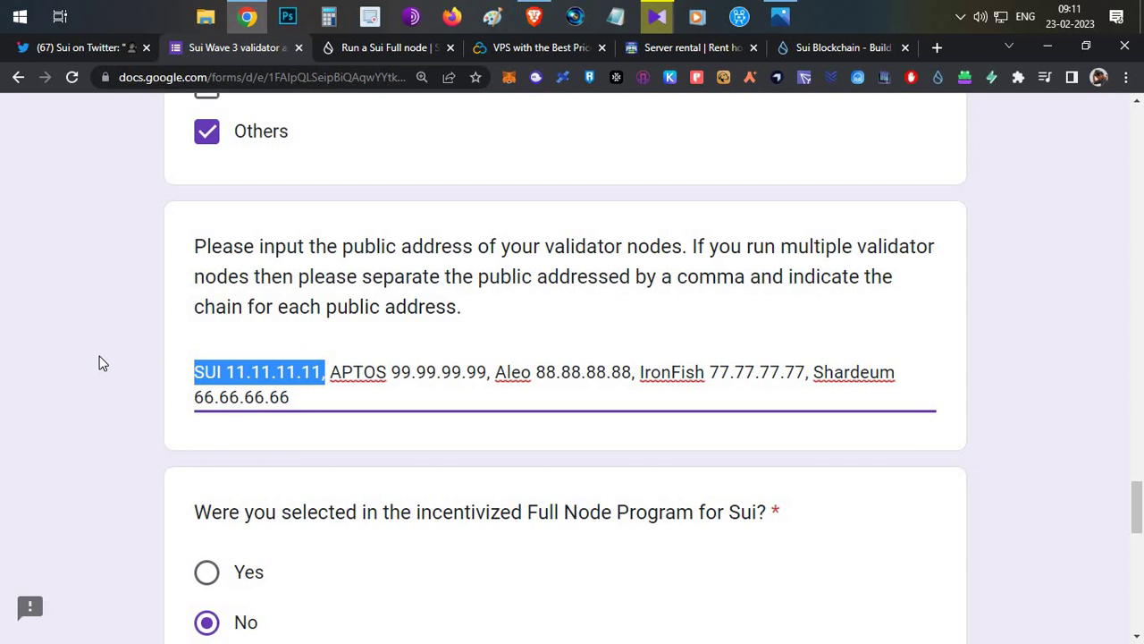
- Scroll past the Full Node Program, Gas Pricing and monitoring answers to the contributions question
scroll(314, 332, "down", 3)
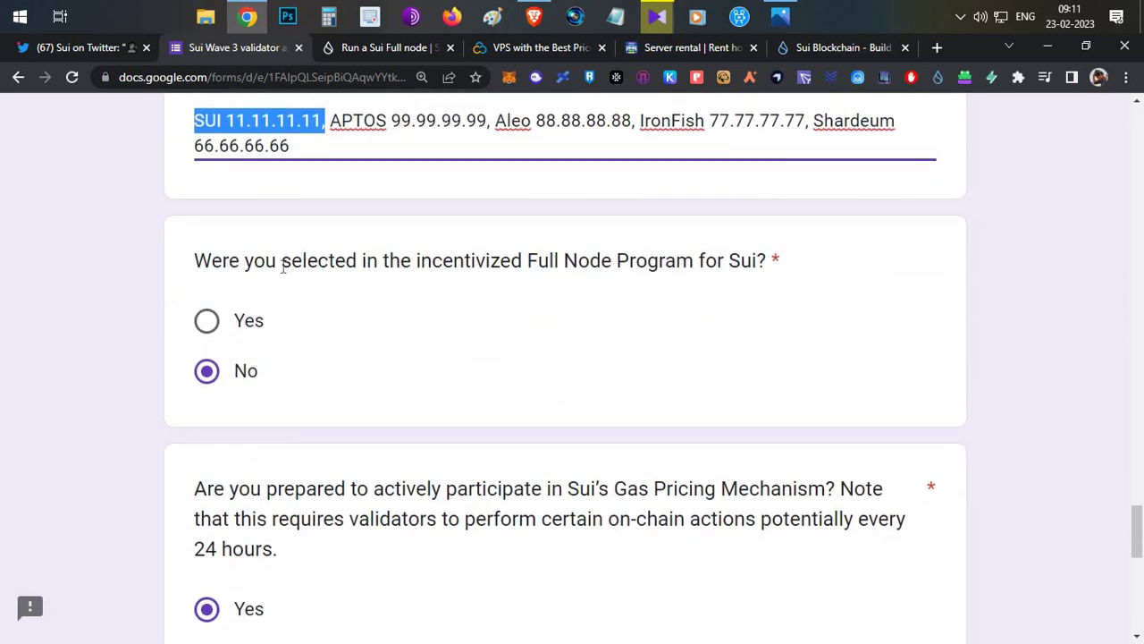
left_click_drag(366, 262, 277, 262)
left_click_drag(667, 267, 759, 267)
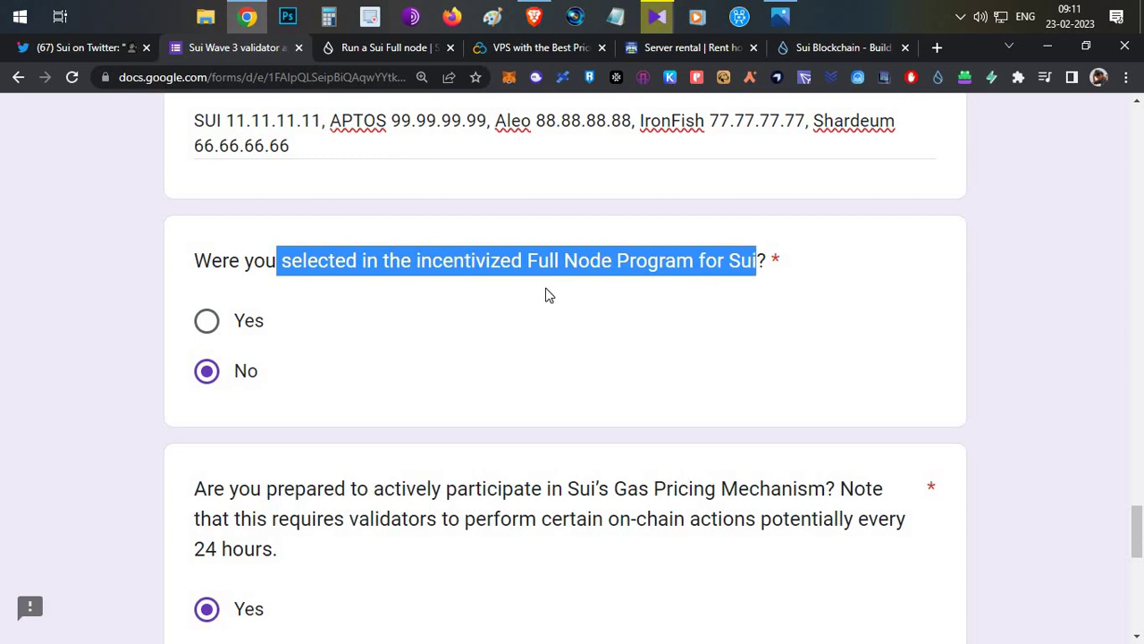
left_click(240, 377)
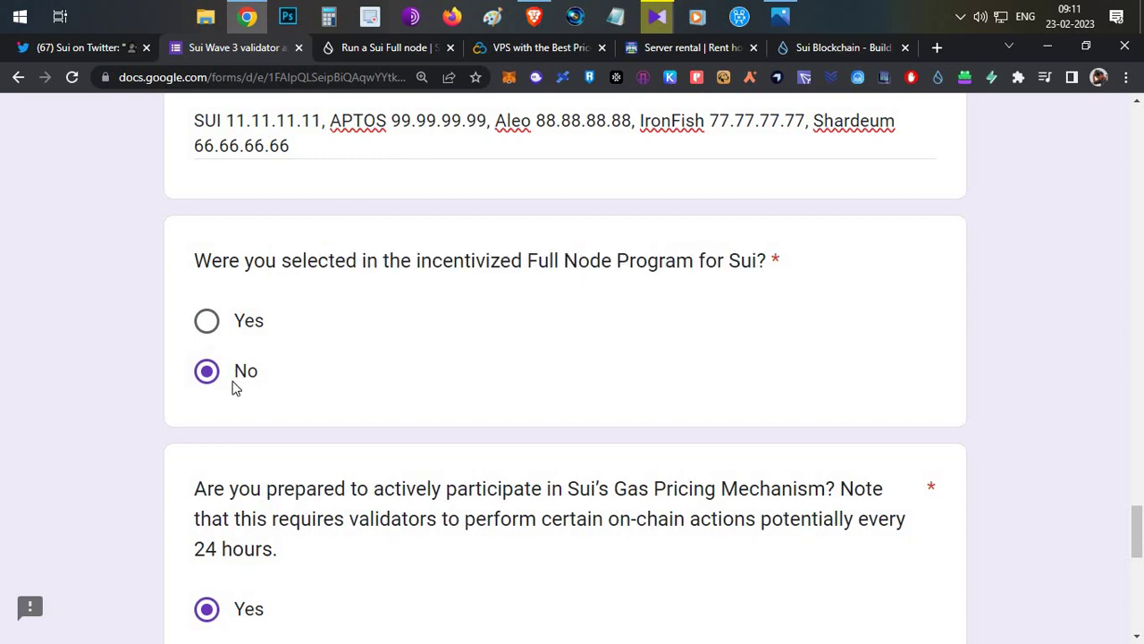
scroll(327, 330, "down", 2)
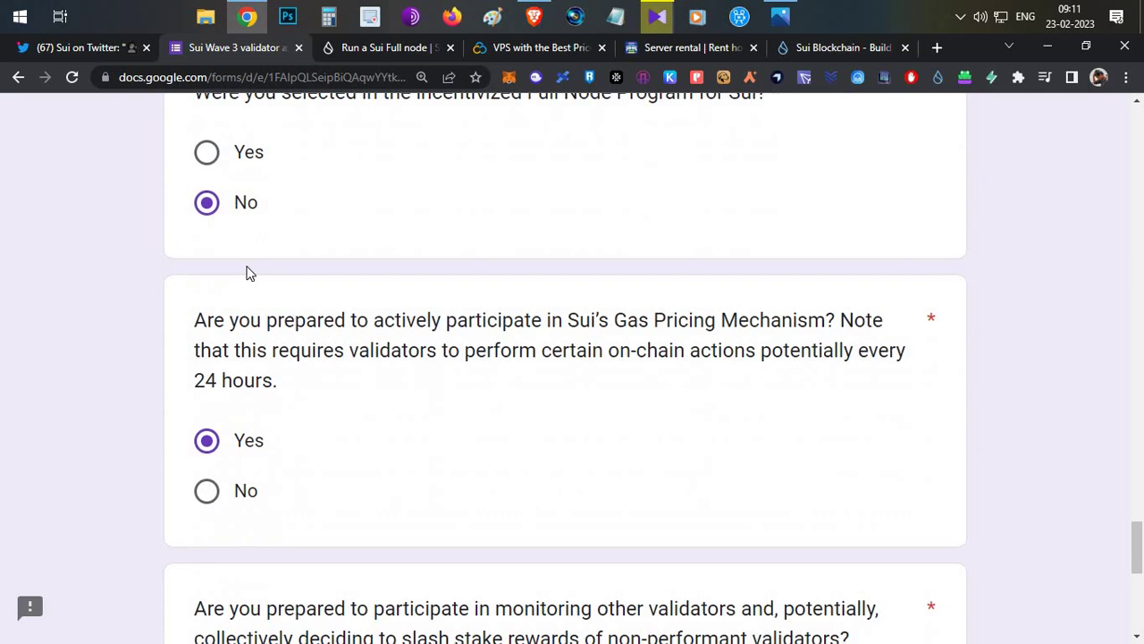
scroll(243, 233, "down", 3)
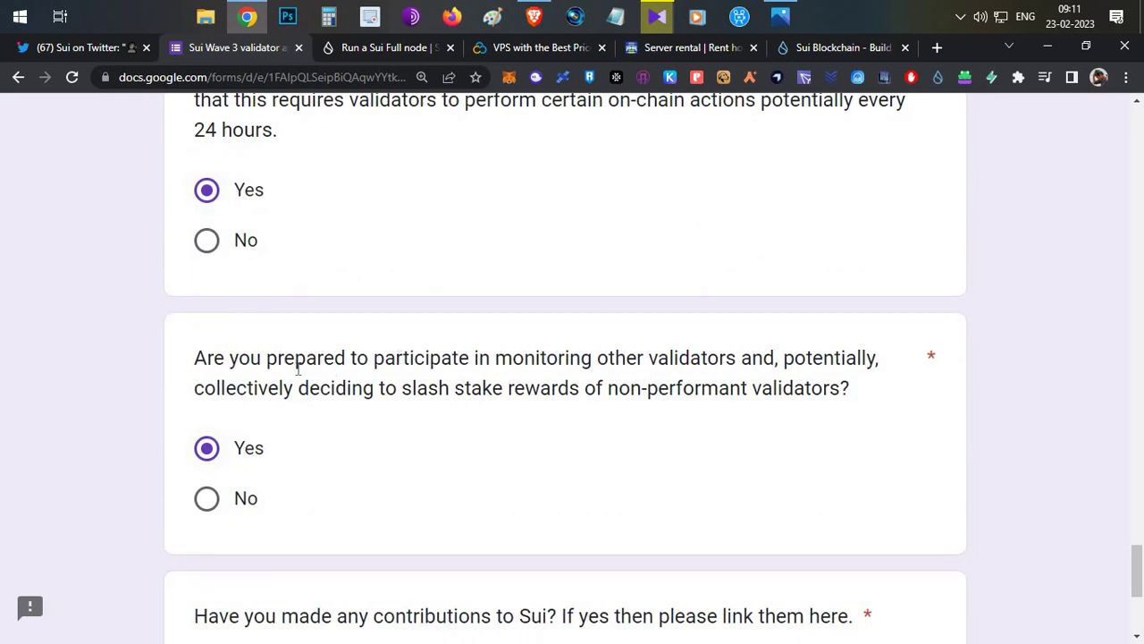
scroll(298, 368, "down", 3)
left_click_drag(194, 364, 675, 365)
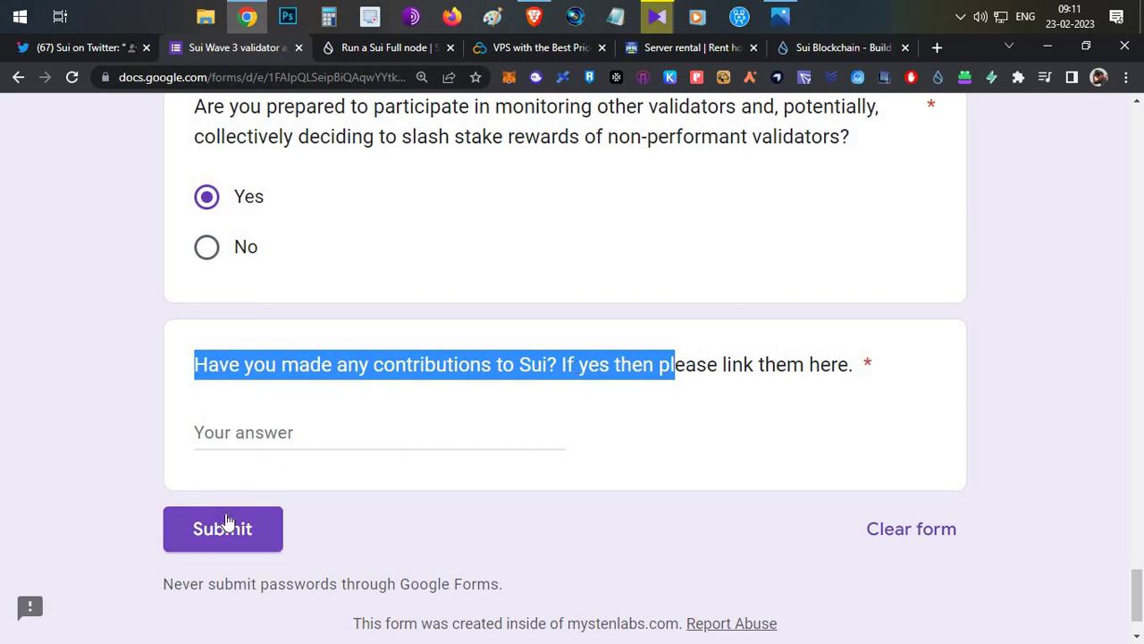
- Reset the form's zoom to 100% and highlight the form title at the top
key("ctrl+0")
scroll(313, 453, "up", 15)
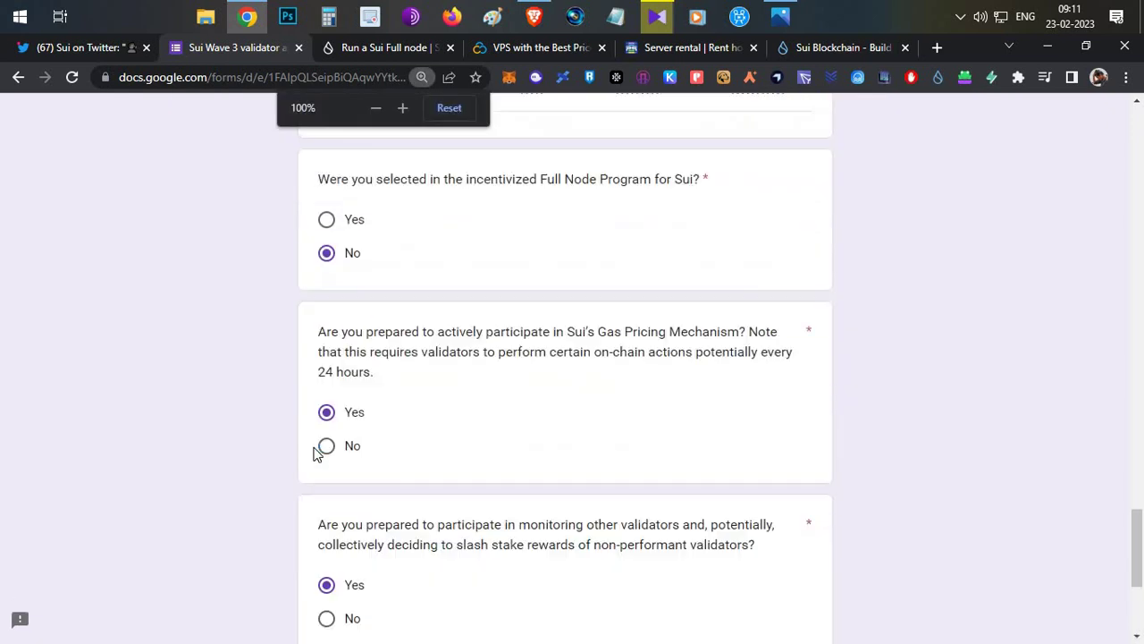
scroll(313, 453, "up", 10)
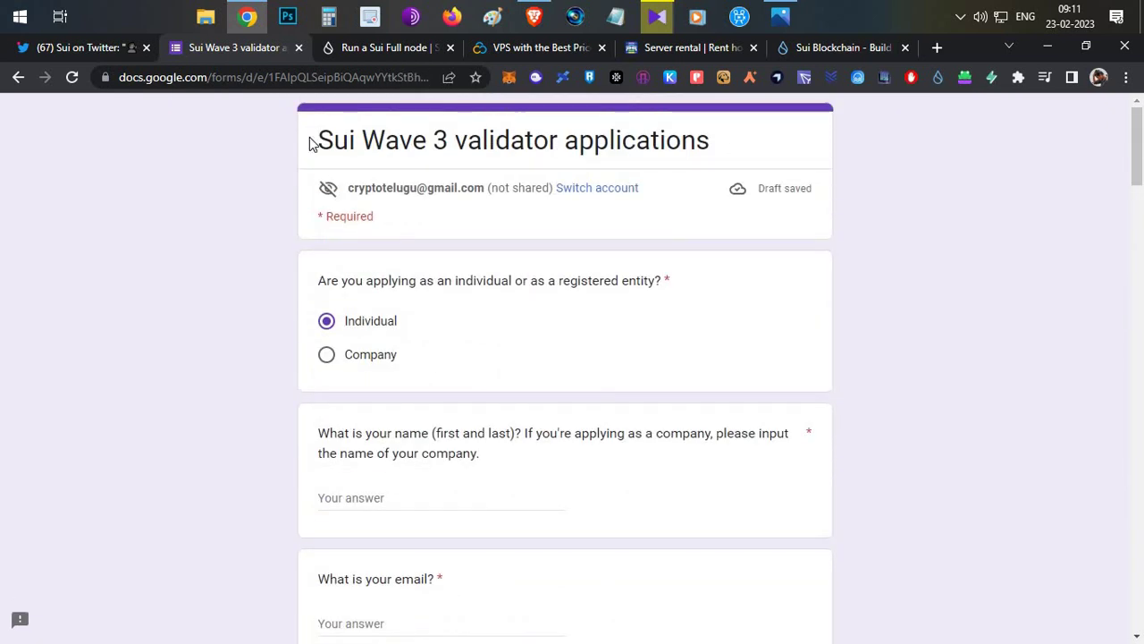
left_click_drag(318, 141, 467, 141)
left_click(355, 143)
left_click(651, 141, "shift")
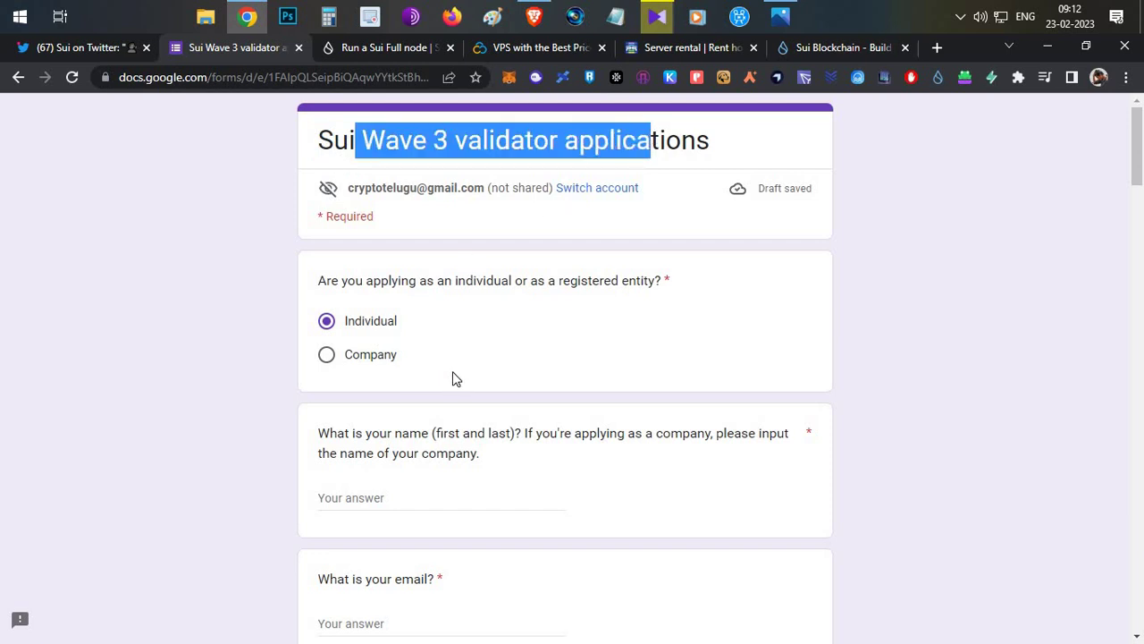
- Highlight the SUI 11.11.11.11 entry, then highlight 'Sui Wave 3' in the form title
scroll(452, 372, "down", 20)
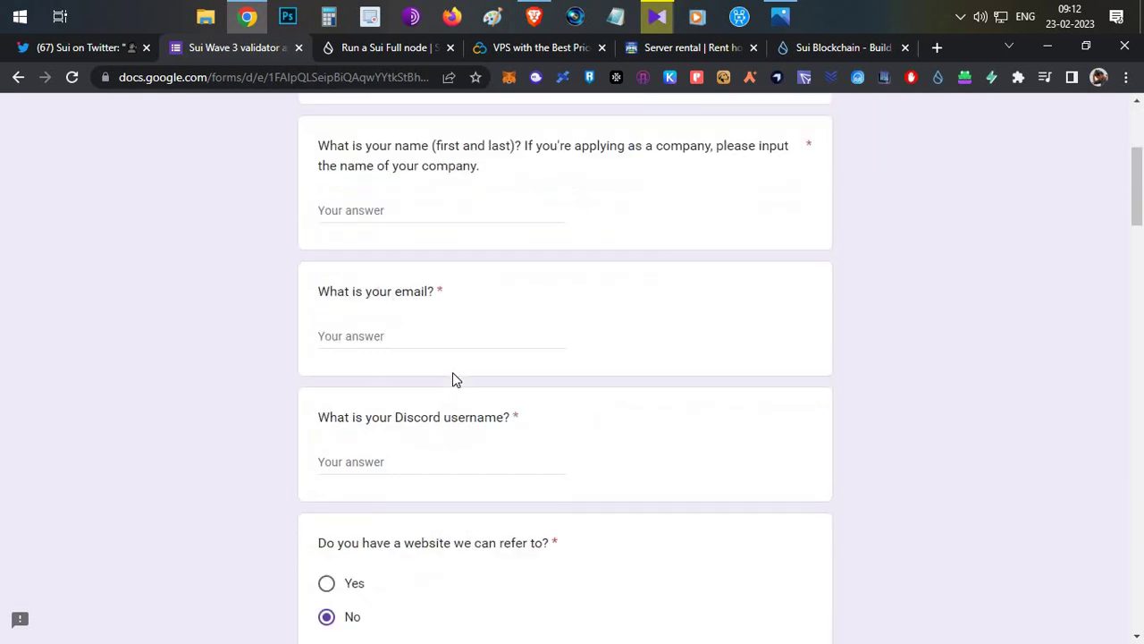
scroll(434, 394, "down", 7)
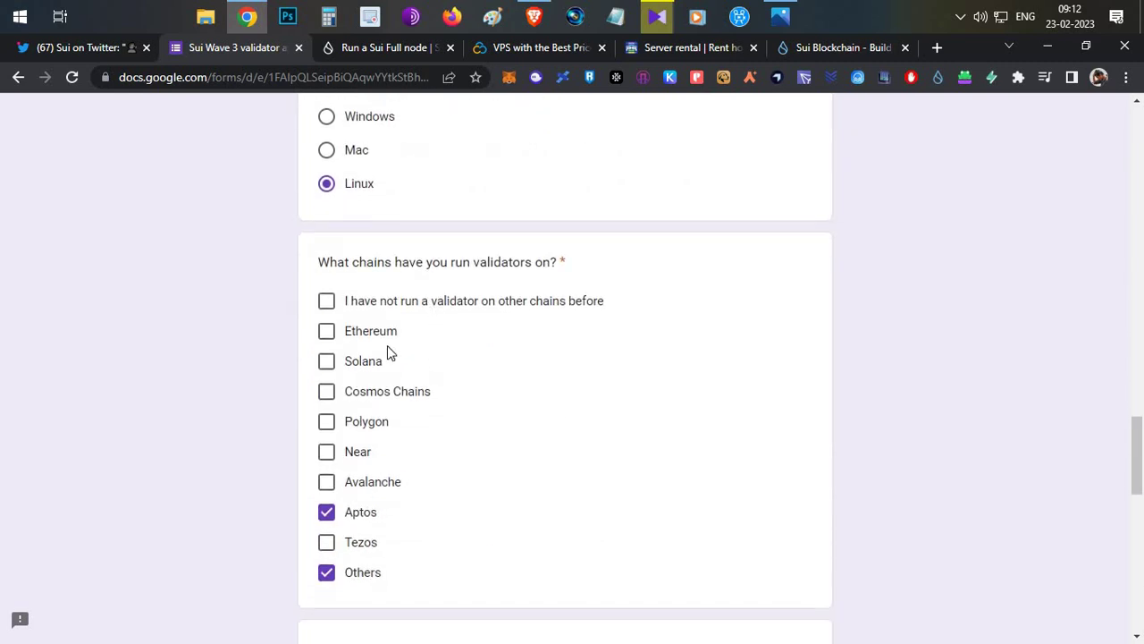
left_click_drag(404, 313, 284, 338)
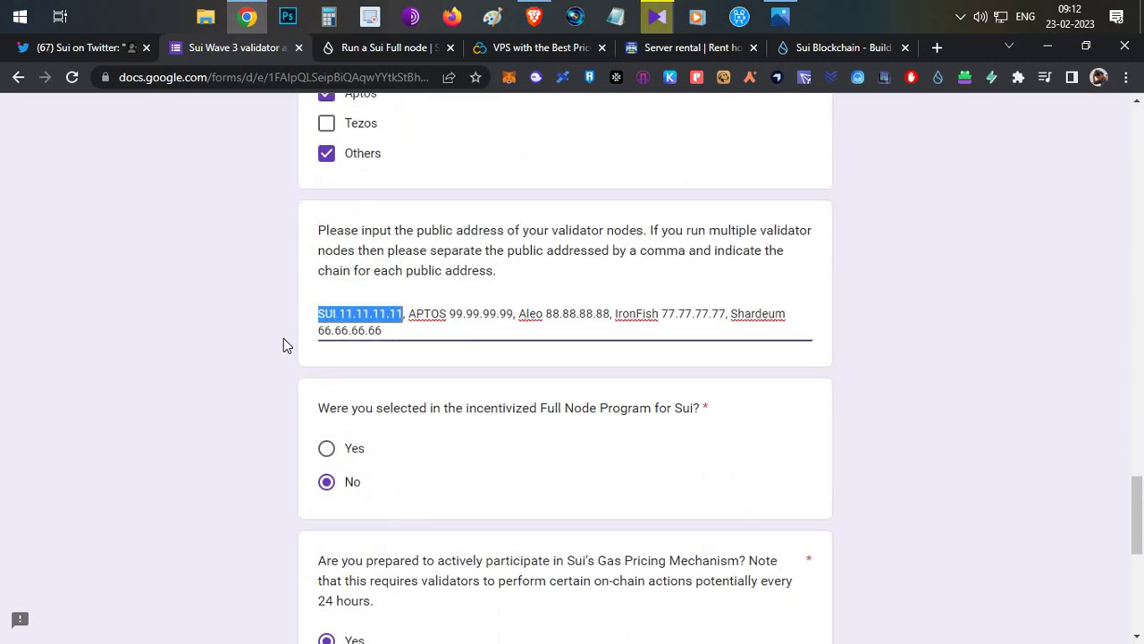
scroll(249, 363, "up", 20)
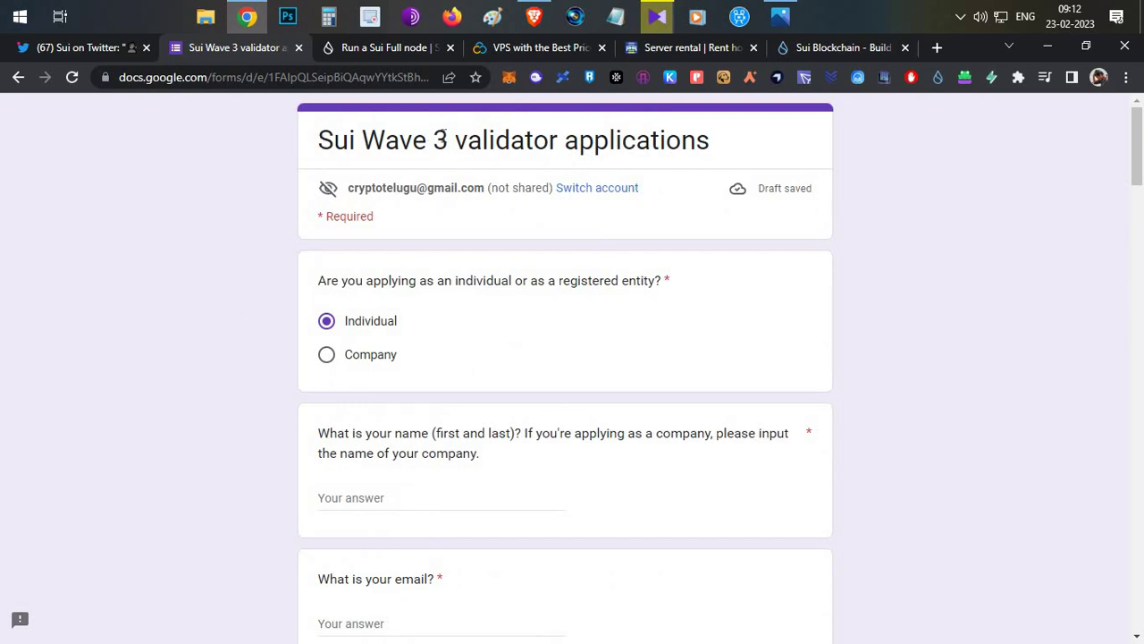
left_click_drag(319, 141, 449, 139)
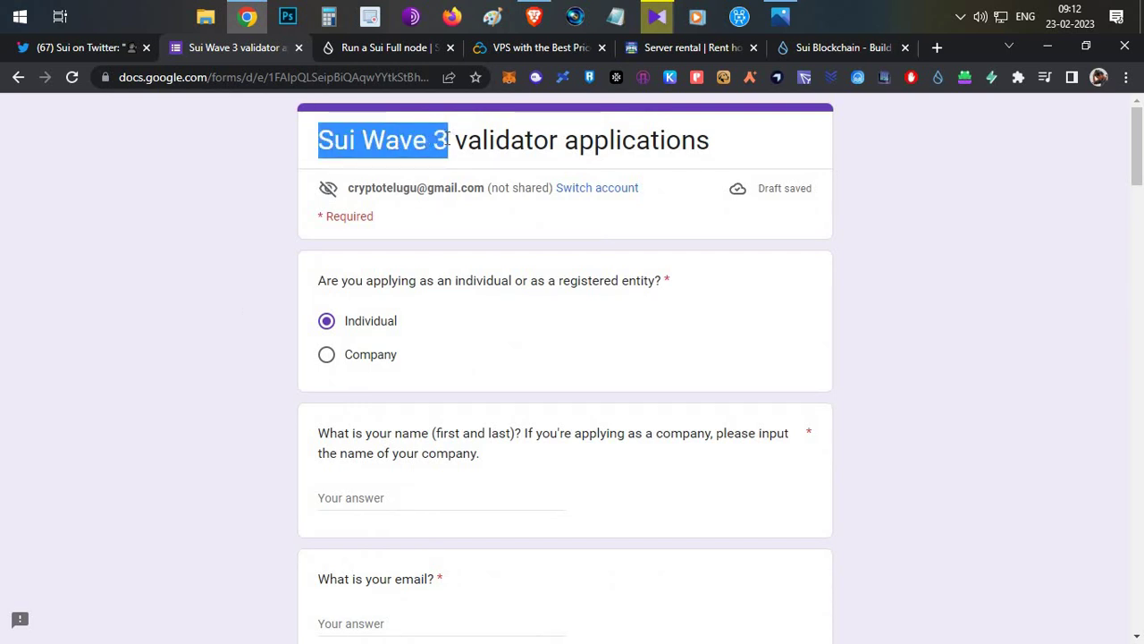
scroll(510, 271, "down", 10)
scroll(510, 271, "up", 10)
- Glance at the Sui announcement tweet, then move to the CryptoEnglish YouTube Videos page in Brave
left_click(127, 52)
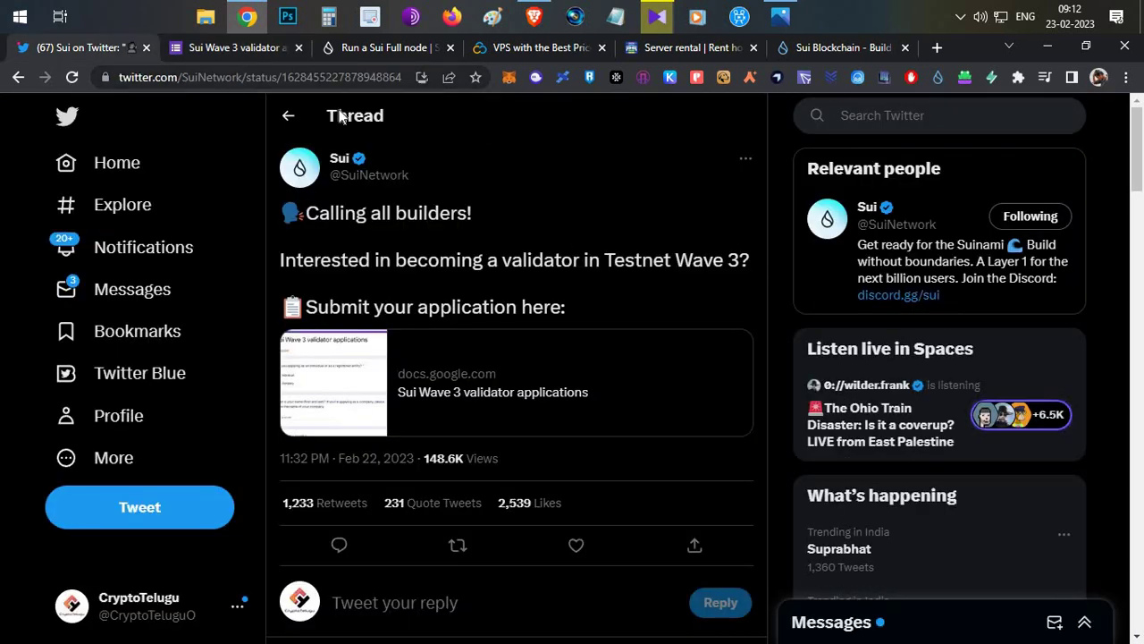
key("ctrl+Tab")
key("alt+Tab")
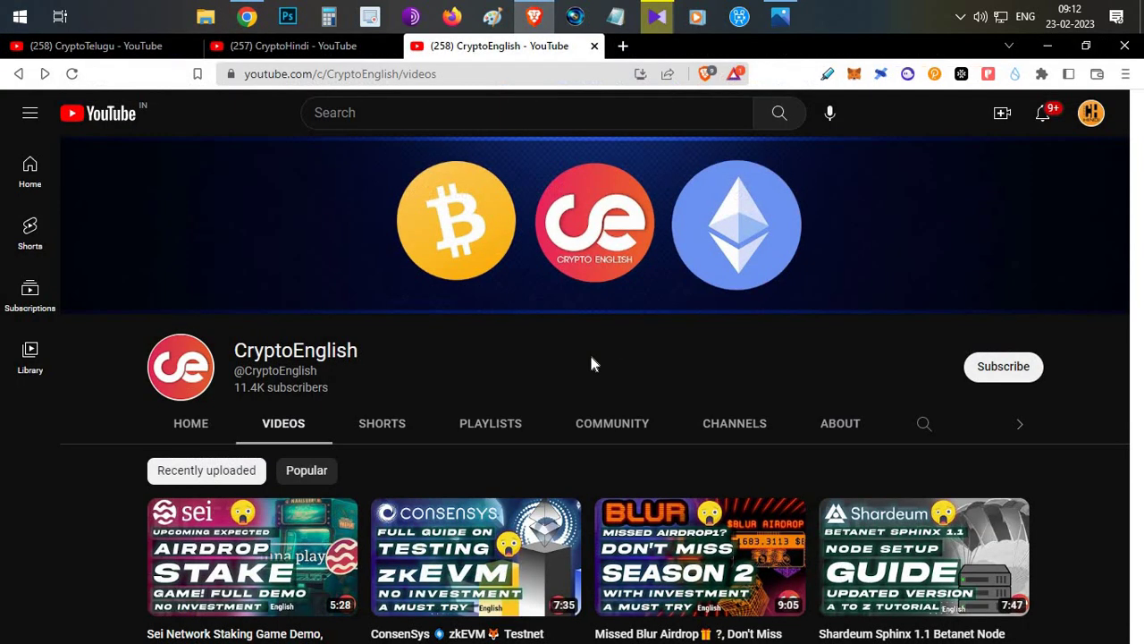